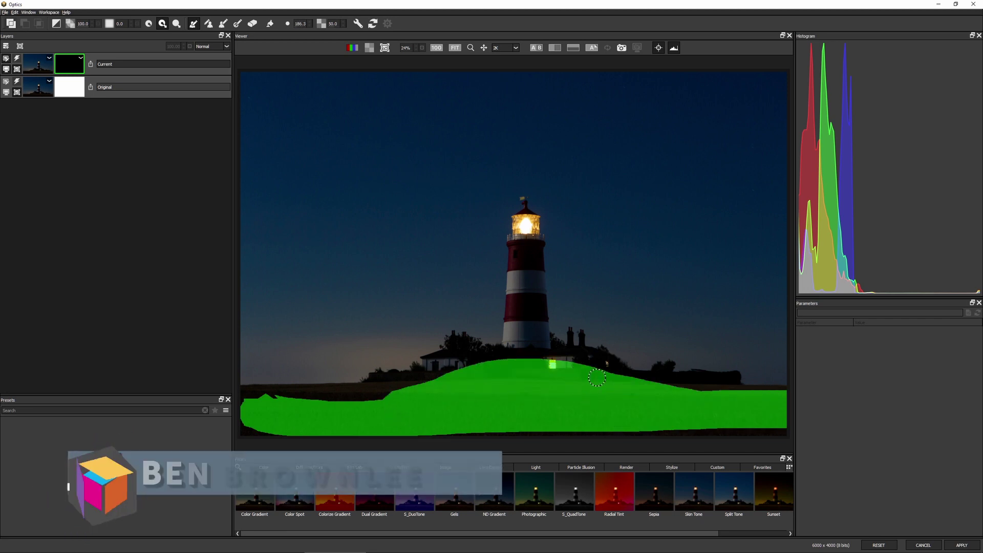
pyautogui.moveTo(249, 369)
pyautogui.mouseDown()
pyautogui.moveTo(464, 230)
pyautogui.moveTo(786, 359)
pyautogui.mouseUp()
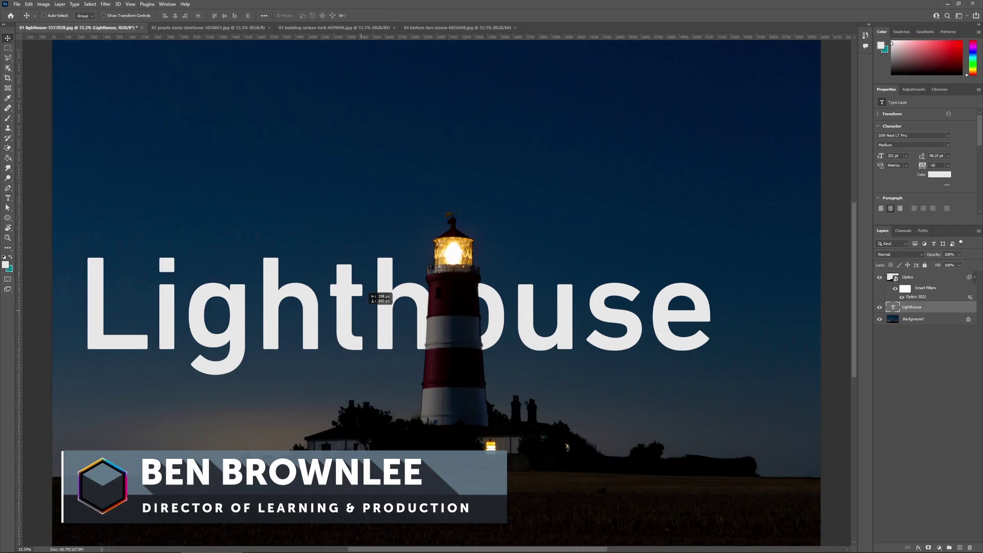
pyautogui.moveTo(366, 292); pyautogui.dragTo(379, 153)
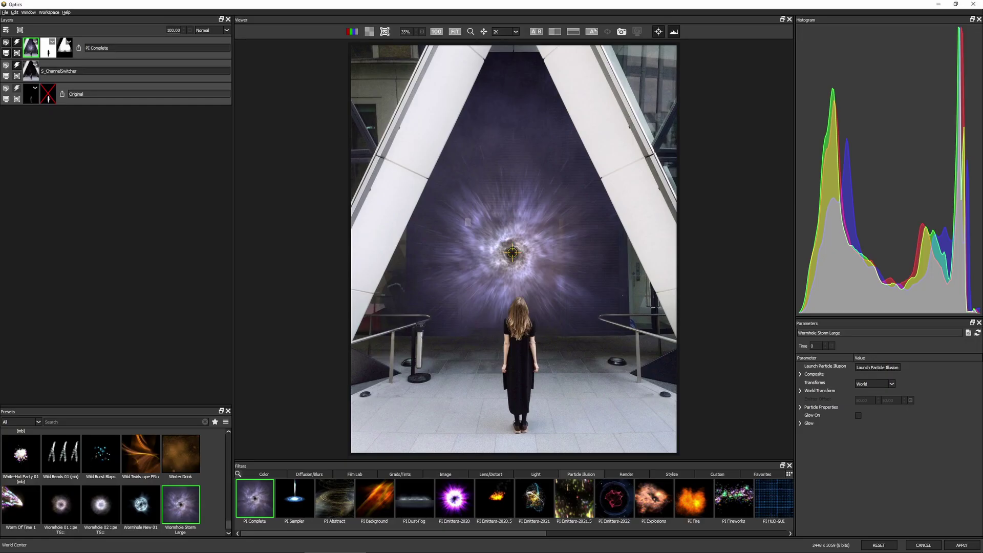
pyautogui.moveTo(512, 252)
pyautogui.mouseDown()
pyautogui.moveTo(520, 239)
pyautogui.moveTo(563, 259)
pyautogui.moveTo(500, 261)
pyautogui.moveTo(476, 274)
pyautogui.moveTo(516, 252)
pyautogui.mouseUp()
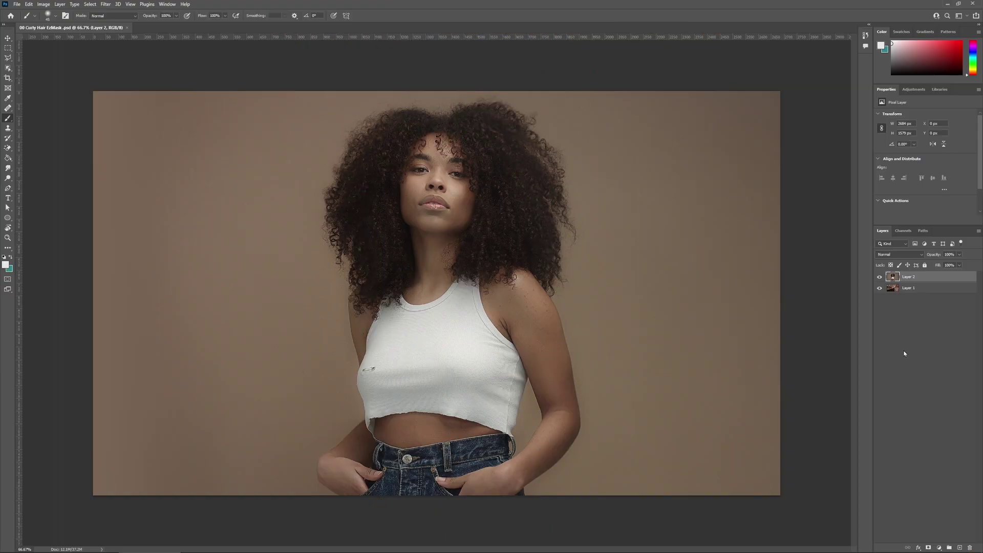
# Toggle Layer 2's visibility to compare the portrait with the train-station image beneath it.
pyautogui.click(879, 278)
pyautogui.click(880, 277)
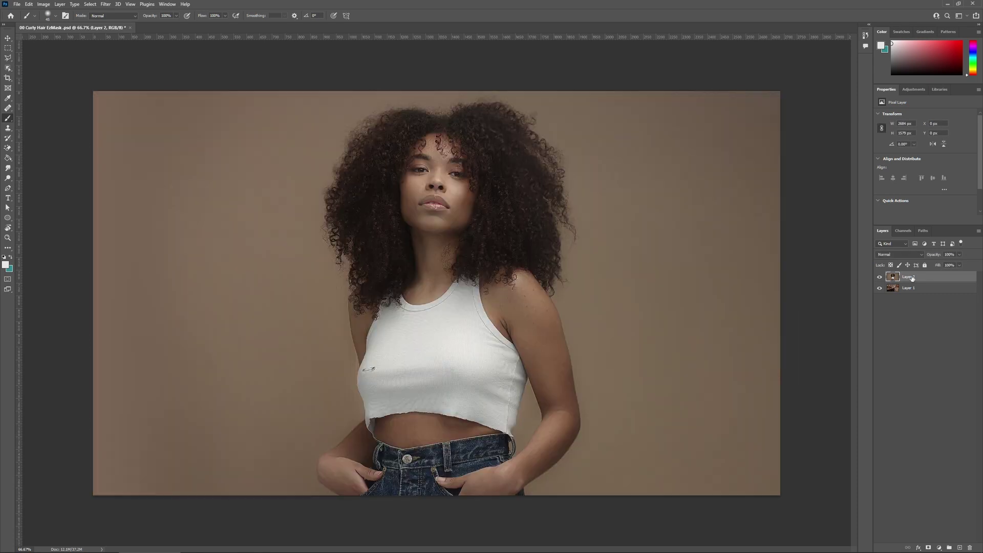
pyautogui.click(879, 277)
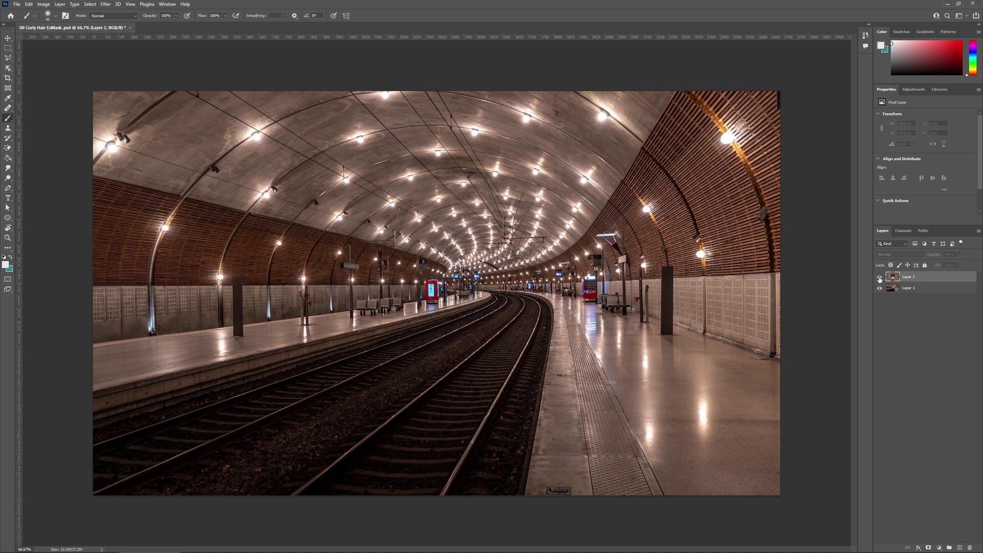
pyautogui.click(880, 277)
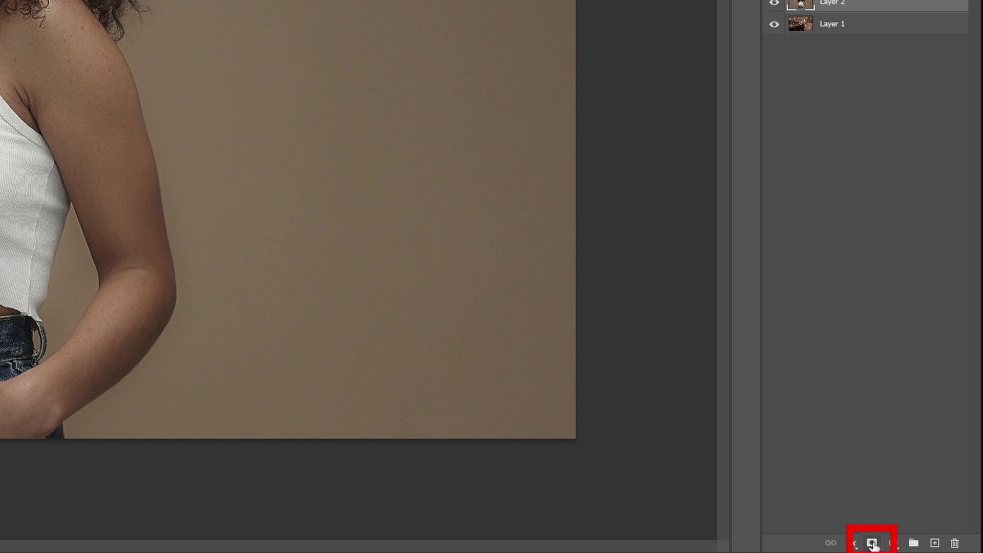
# Add a layer mask to Layer 2 and open the layer's image in the Boris FX Optics 2022 filter without the previous filters/masks.
pyautogui.click(872, 544)
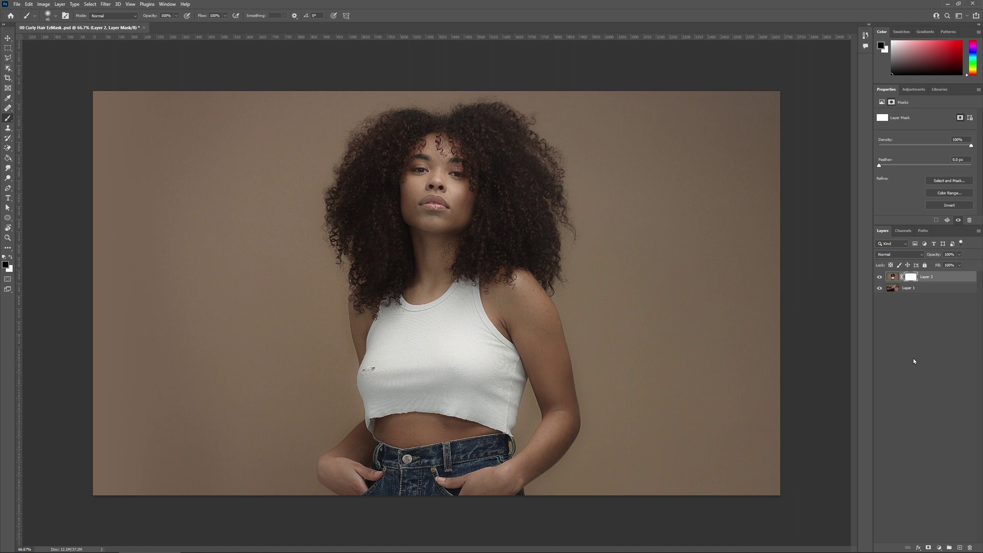
pyautogui.click(893, 277)
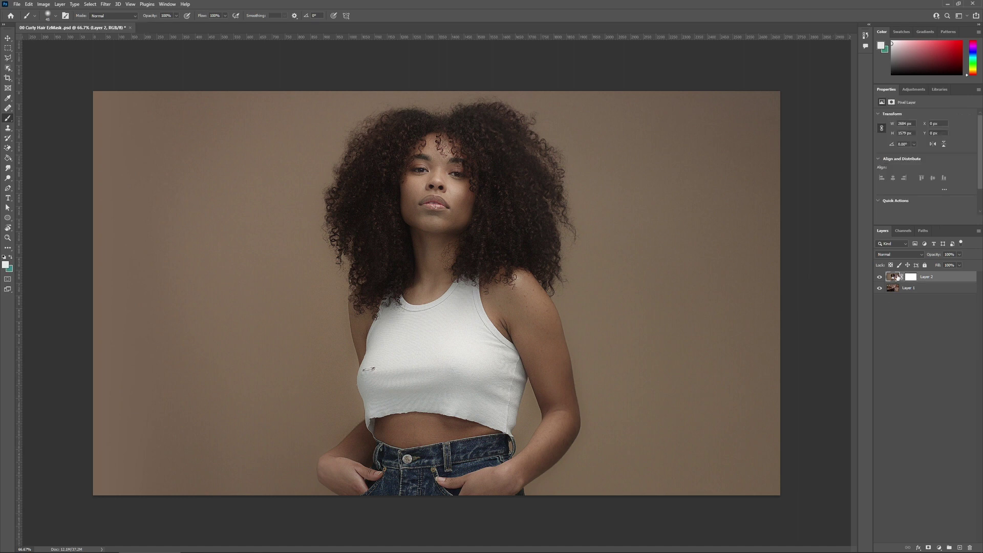
pyautogui.click(106, 4)
pyautogui.moveTo(181, 179)
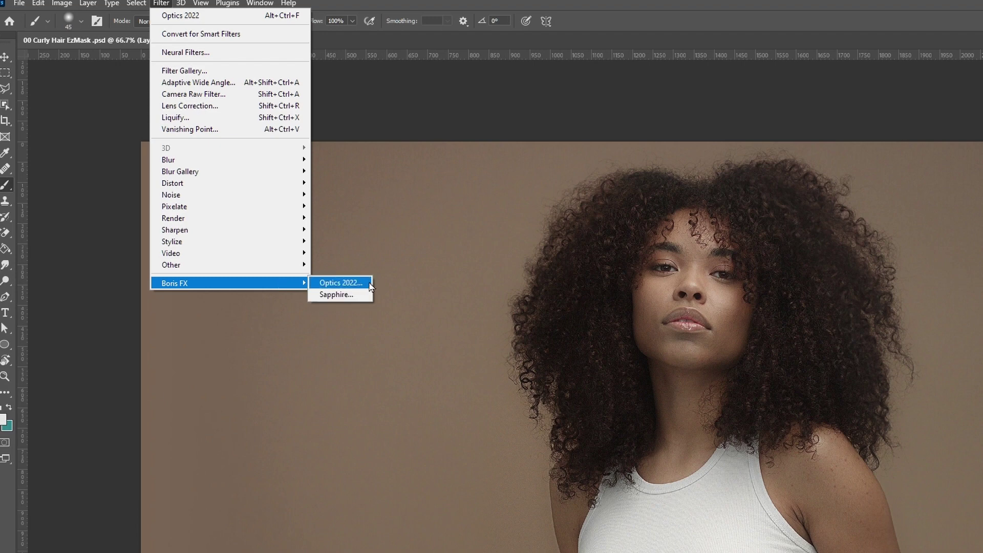
pyautogui.click(231, 179)
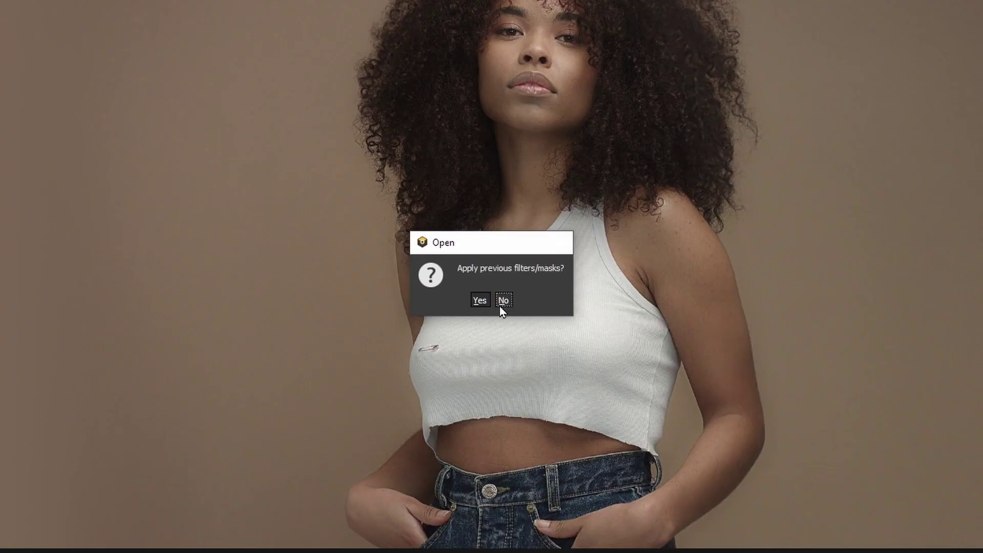
pyautogui.click(503, 302)
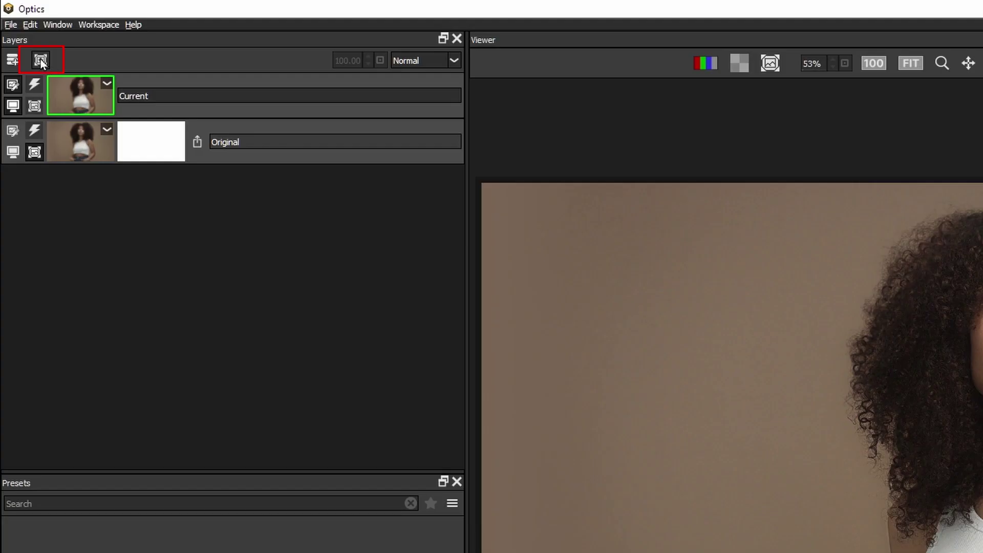
# Add an EZMask and paint foreground strokes over the woman's hair, body and arm.
pyautogui.click(41, 61)
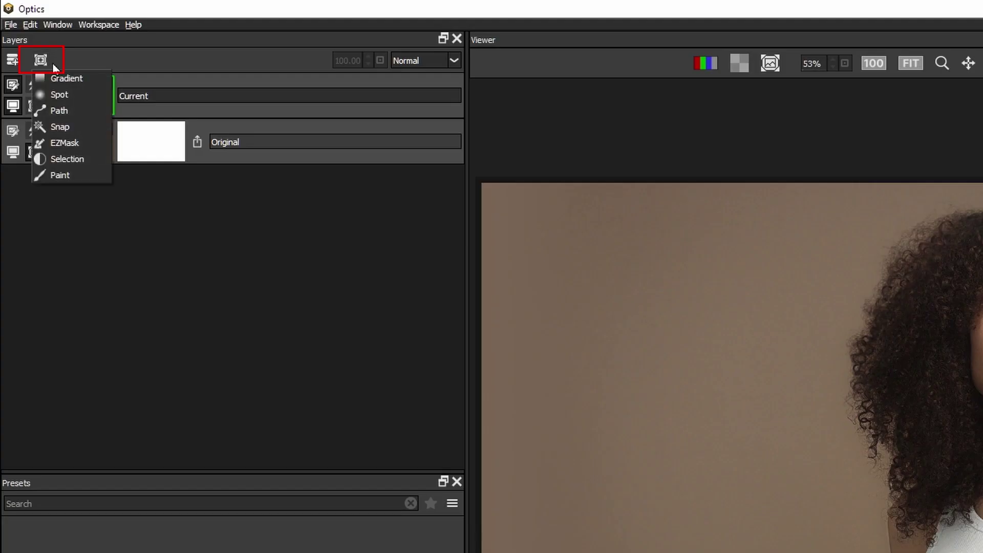
pyautogui.click(81, 146)
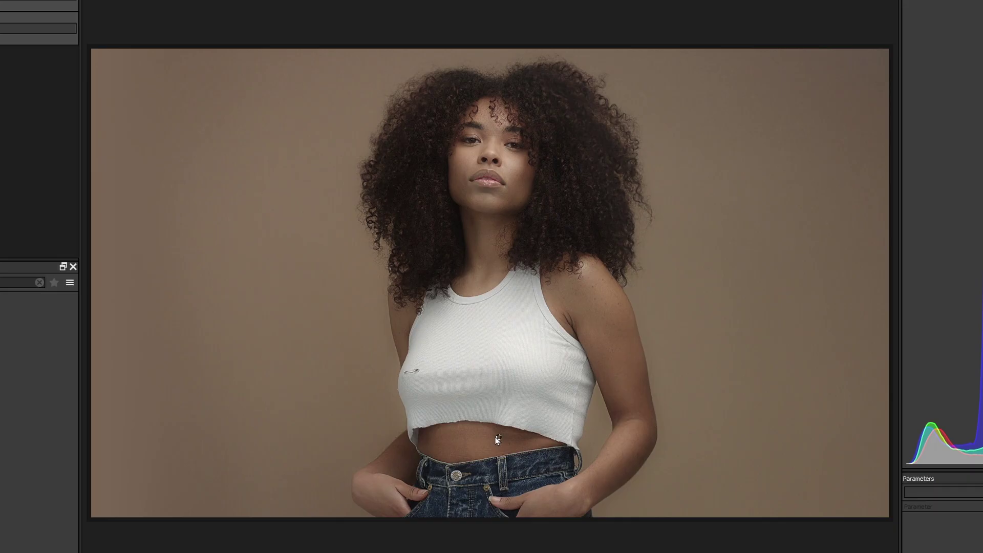
pyautogui.moveTo(423, 512)
pyautogui.mouseDown()
pyautogui.moveTo(422, 484)
pyautogui.moveTo(454, 434)
pyautogui.moveTo(444, 225)
pyautogui.moveTo(428, 154)
pyautogui.moveTo(545, 118)
pyautogui.moveTo(569, 166)
pyautogui.moveTo(581, 277)
pyautogui.moveTo(530, 360)
pyautogui.moveTo(537, 481)
pyautogui.moveTo(535, 462)
pyautogui.moveTo(655, 318)
pyautogui.moveTo(667, 355)
pyautogui.moveTo(667, 414)
pyautogui.moveTo(587, 479)
pyautogui.mouseUp()
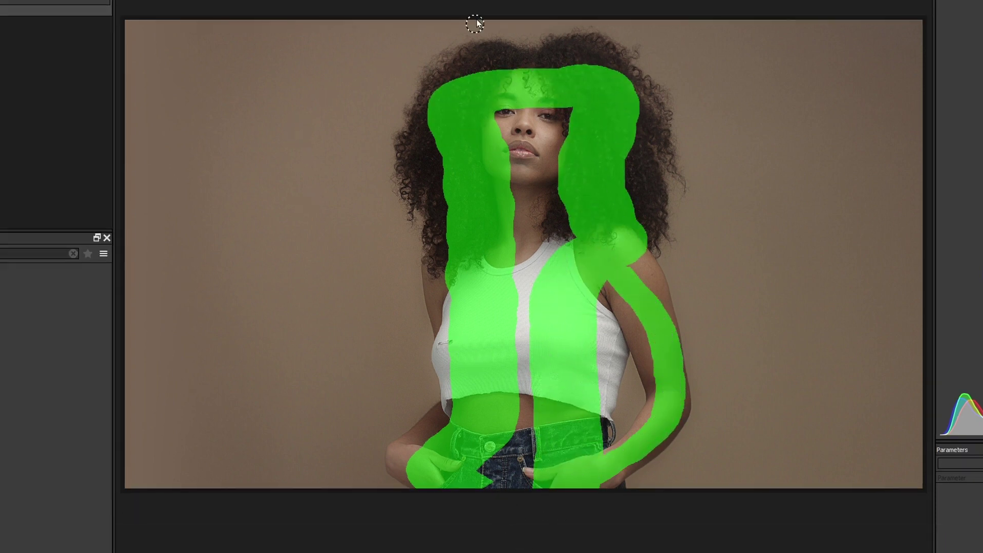
# Paint background strokes around both sides of the woman and generate the EZMask.
pyautogui.moveTo(475, 24)
pyautogui.mouseDown()
pyautogui.moveTo(443, 19)
pyautogui.moveTo(309, 105)
pyautogui.moveTo(359, 272)
pyautogui.moveTo(384, 522)
pyautogui.mouseUp()
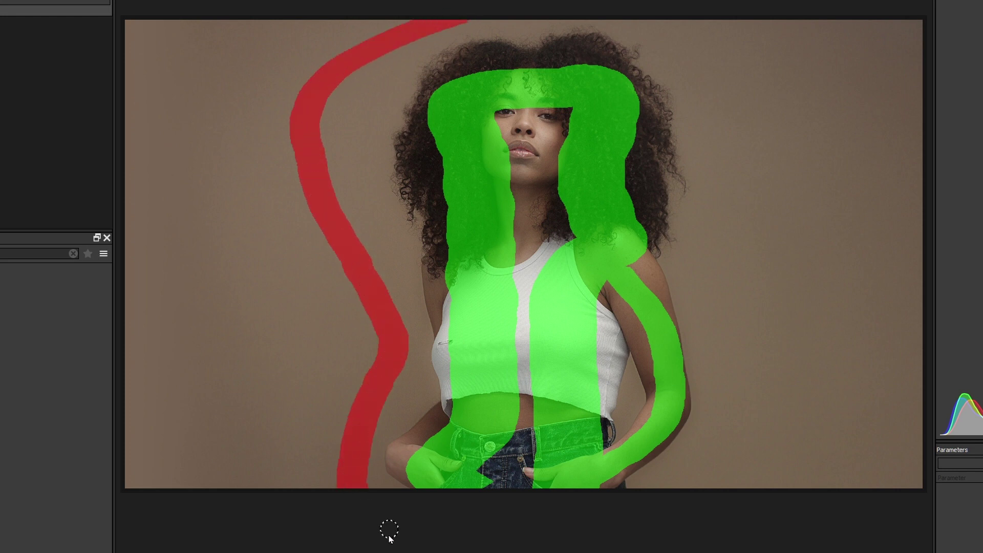
pyautogui.moveTo(632, 10)
pyautogui.mouseDown()
pyautogui.moveTo(654, 18)
pyautogui.moveTo(740, 102)
pyautogui.moveTo(746, 195)
pyautogui.mouseUp()
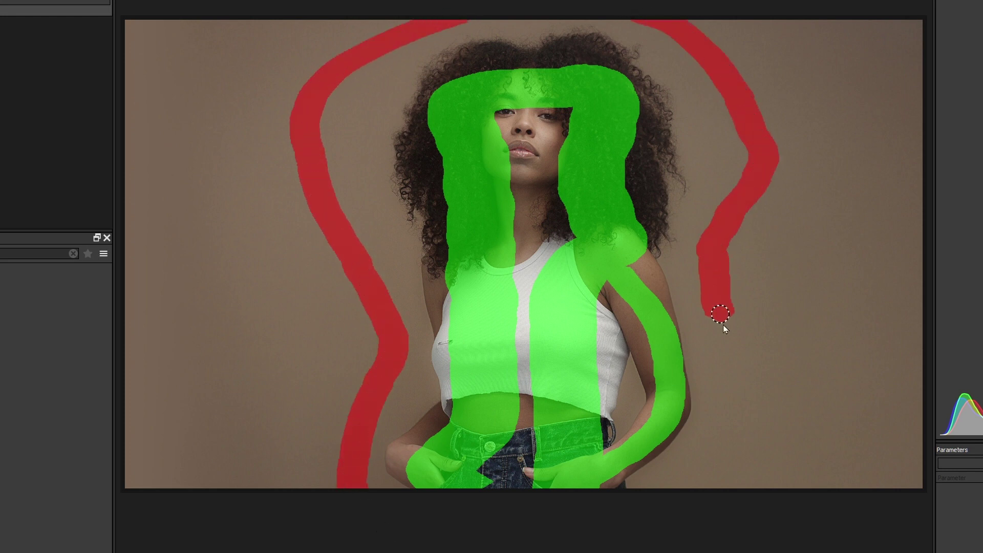
pyautogui.moveTo(720, 315); pyautogui.dragTo(729, 455)
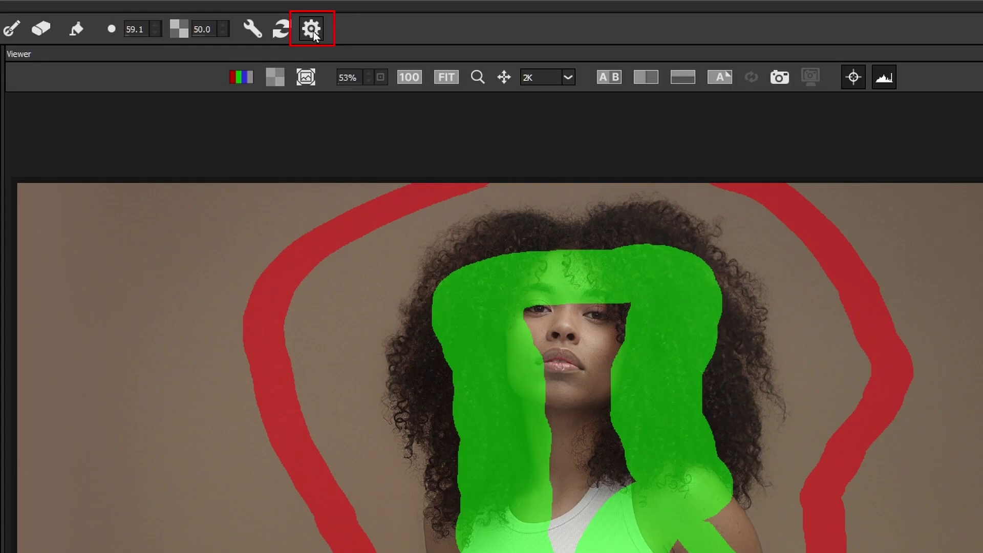
pyautogui.click(312, 29)
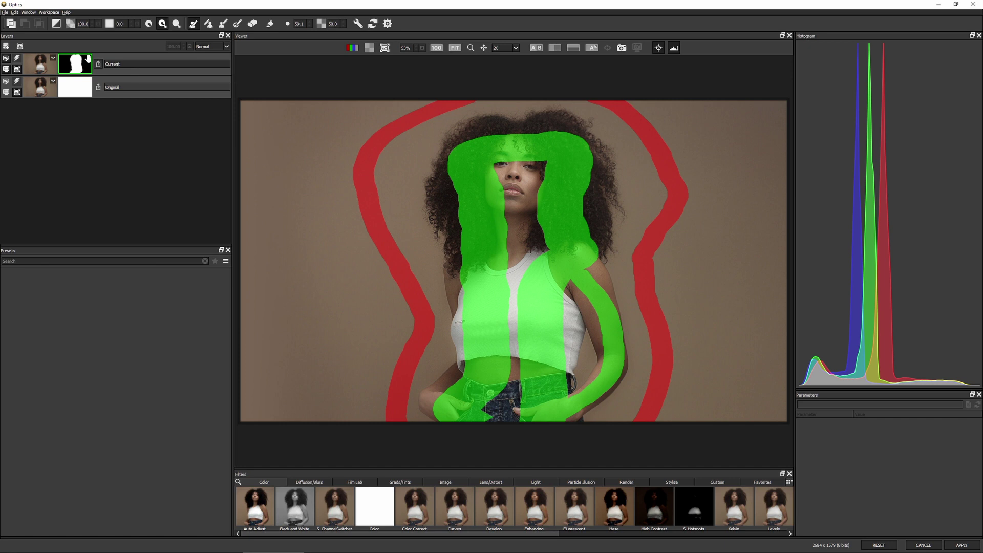
# Hide the stroke overlay, display the black-and-white mask, and apply it to Layer 2 back in Photoshop.
pyautogui.click(658, 48)
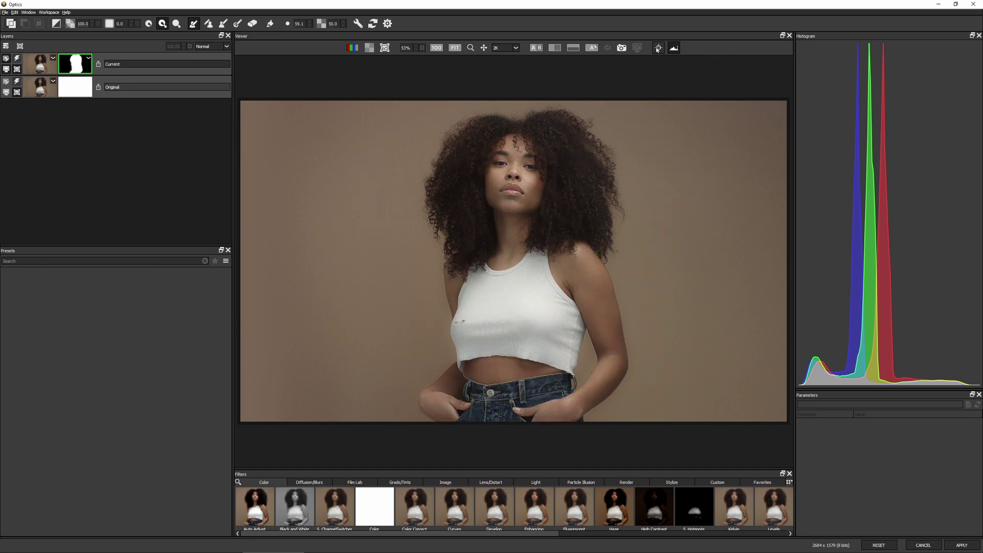
pyautogui.click(385, 47)
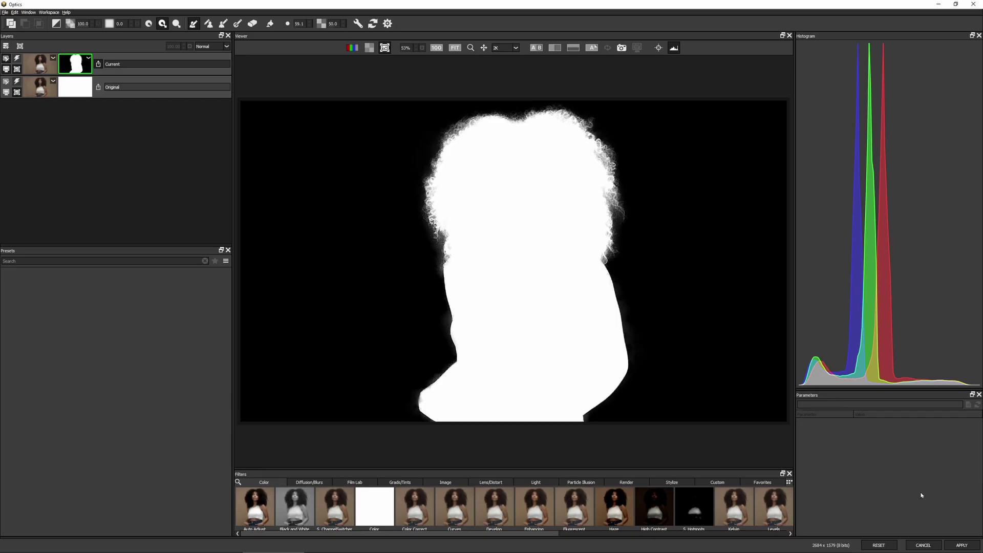
pyautogui.click(962, 543)
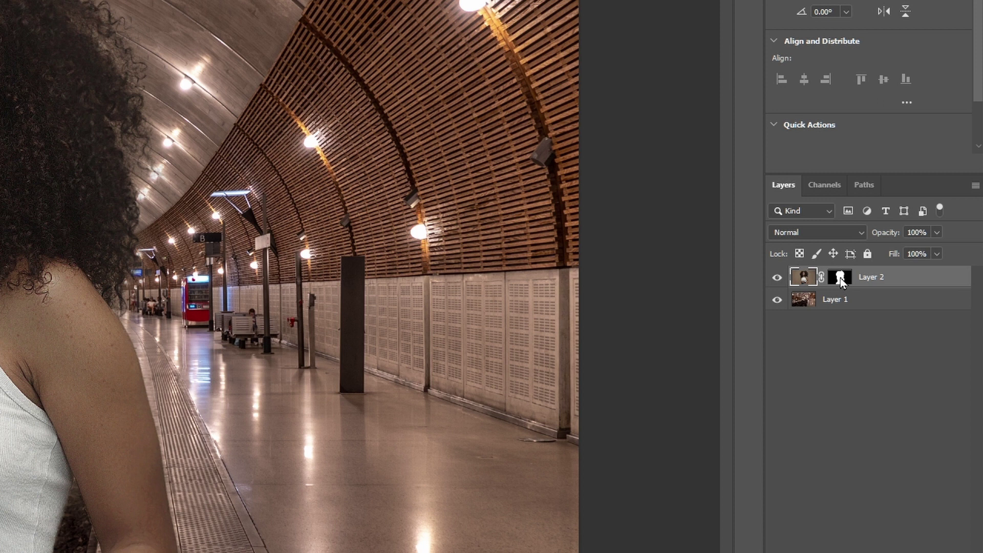
# View Layer 2's mask on its own to inspect the hair edges, and return to the composite.
pyautogui.click(840, 277)
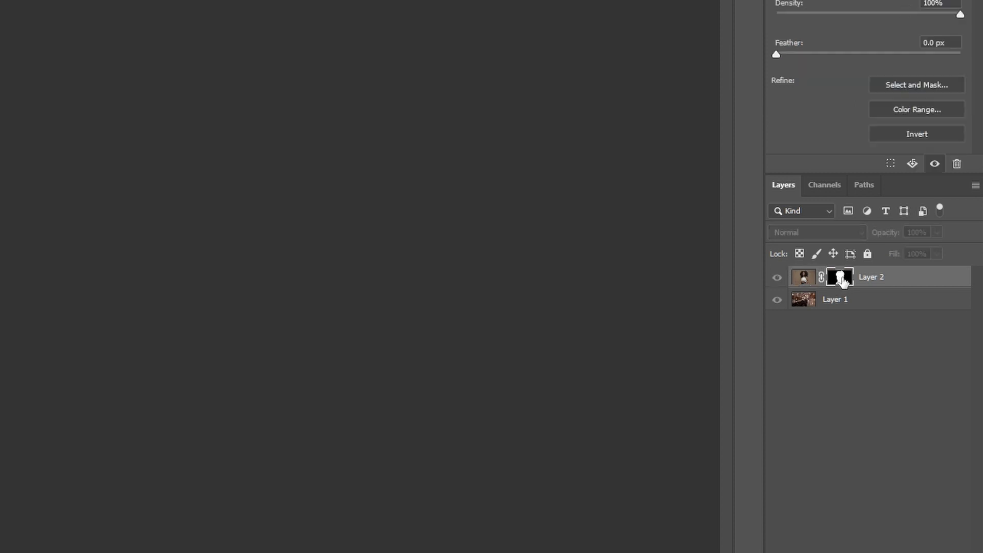
pyautogui.keyDown('alt'); pyautogui.click(843, 280); pyautogui.keyUp('alt')
pyautogui.keyDown('alt'); pyautogui.click(911, 278); pyautogui.keyUp('alt')
pyautogui.keyDown('alt'); pyautogui.click(912, 277); pyautogui.keyUp('alt')
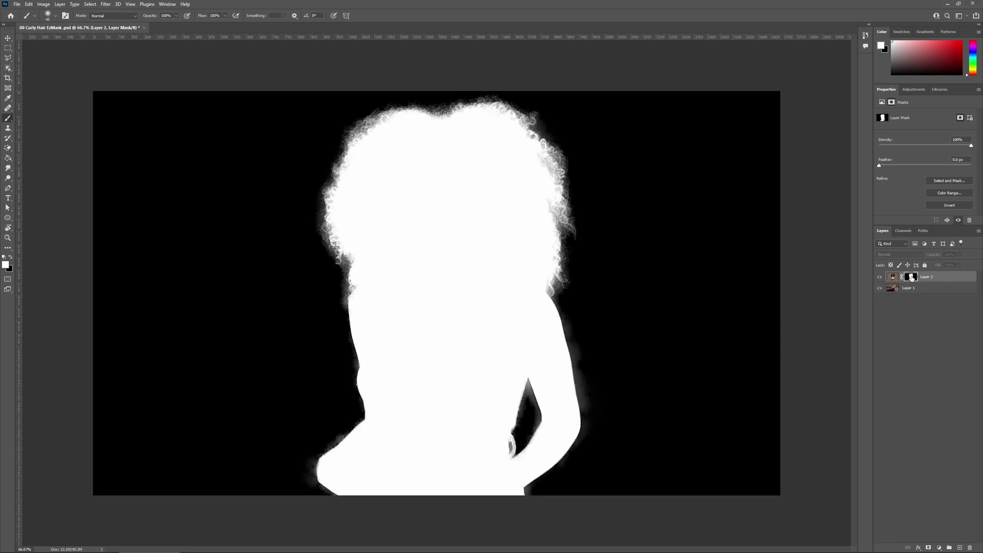
pyautogui.keyDown('alt'); pyautogui.click(912, 277); pyautogui.keyUp('alt')
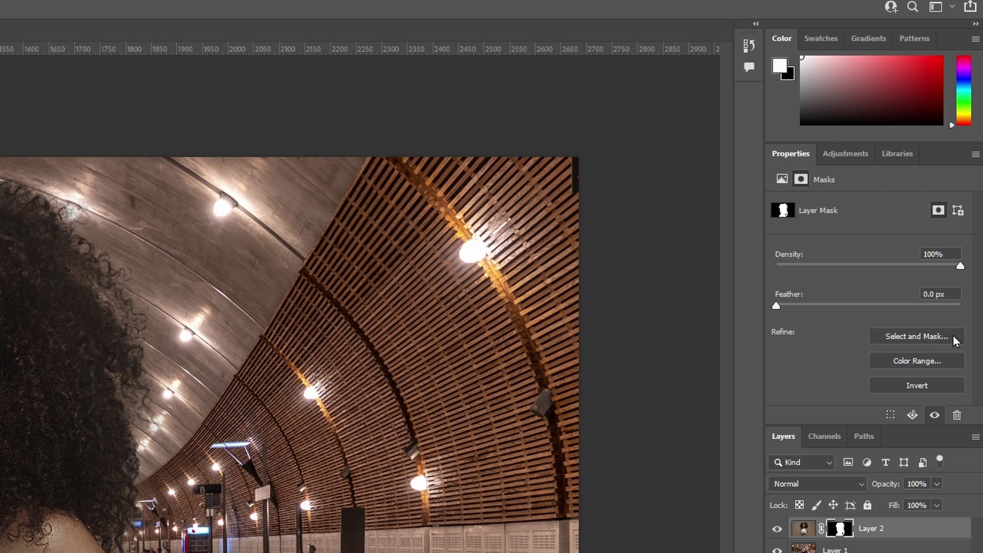
# Try adjusting the edge-detection radius of Layer 2's mask in Select and Mask.
pyautogui.click(952, 336)
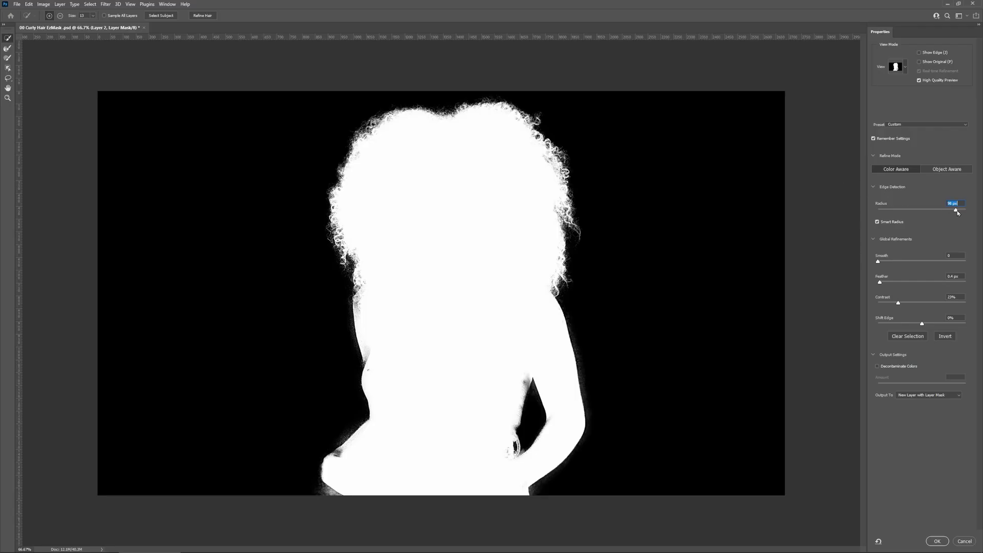
pyautogui.moveTo(957, 211)
pyautogui.mouseDown()
pyautogui.moveTo(863, 213)
pyautogui.moveTo(939, 209)
pyautogui.mouseUp()
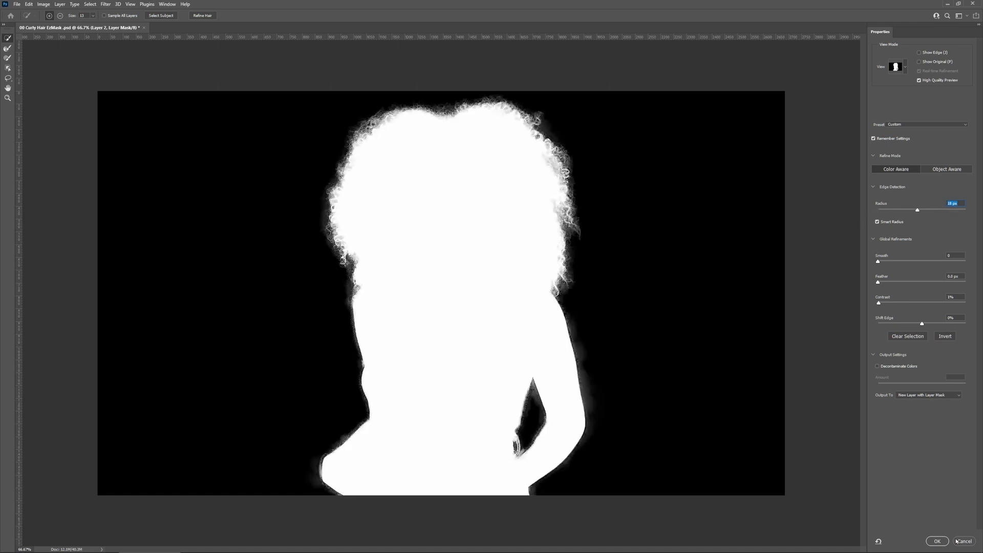
pyautogui.click(964, 543)
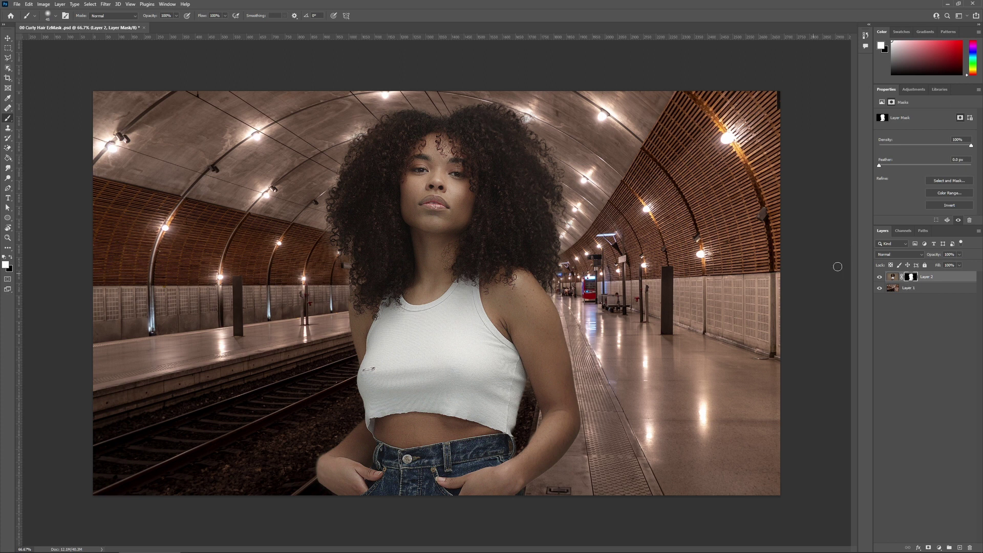
# Replace Layer 2's mask with a blank white one and reopen the layer's image in Optics 2022 with the previous filters/masks applied.
pyautogui.moveTo(911, 277); pyautogui.dragTo(969, 547)
pyautogui.click(519, 207)
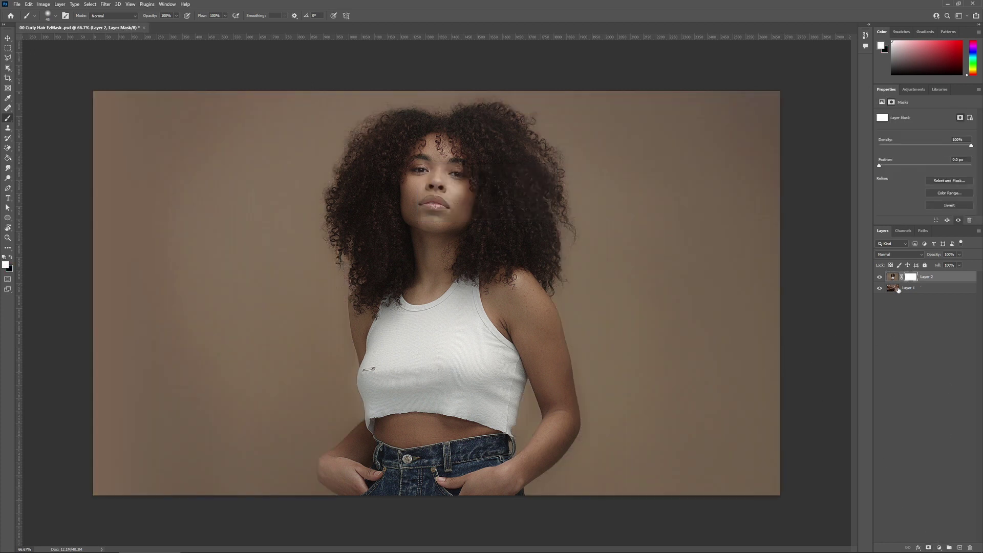
pyautogui.click(105, 4)
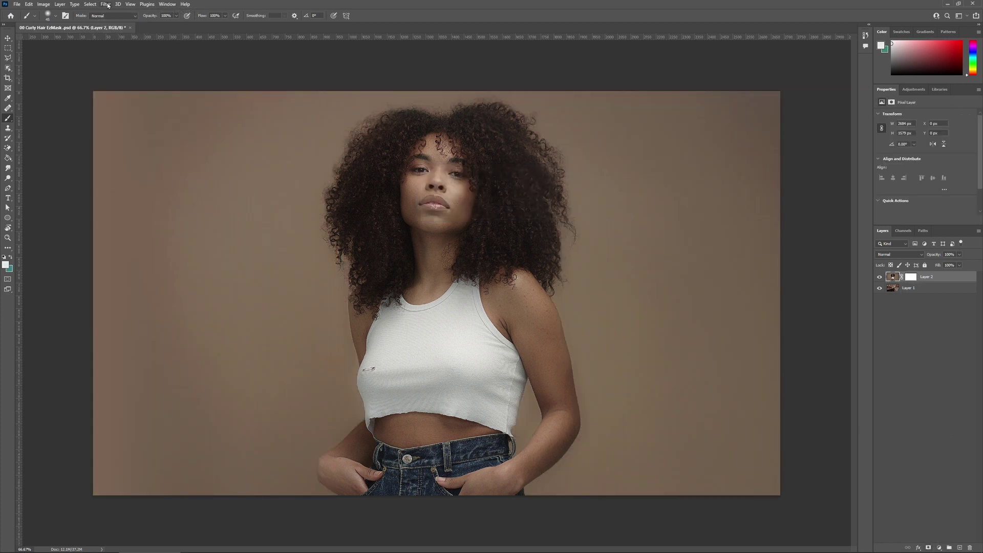
pyautogui.click(106, 4)
pyautogui.click(232, 185)
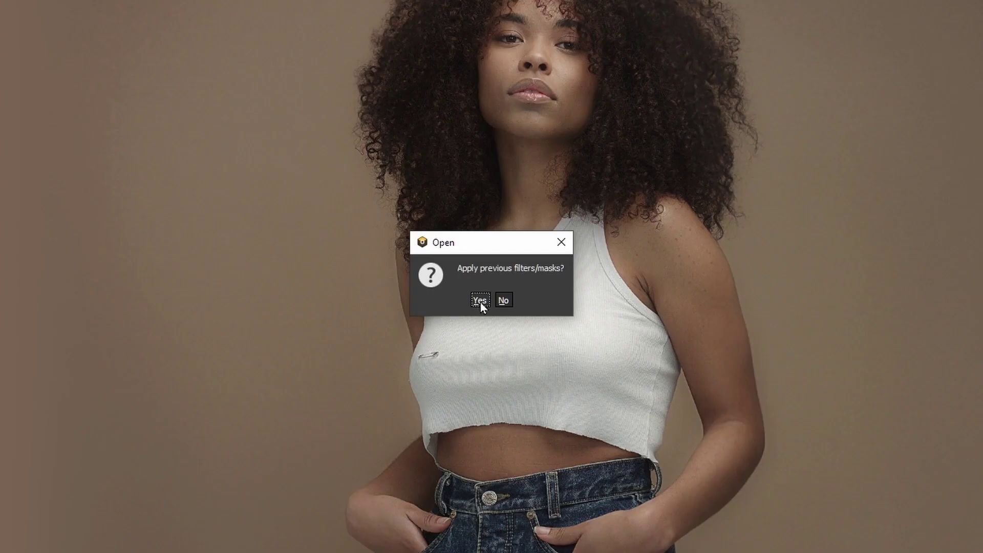
pyautogui.click(480, 300)
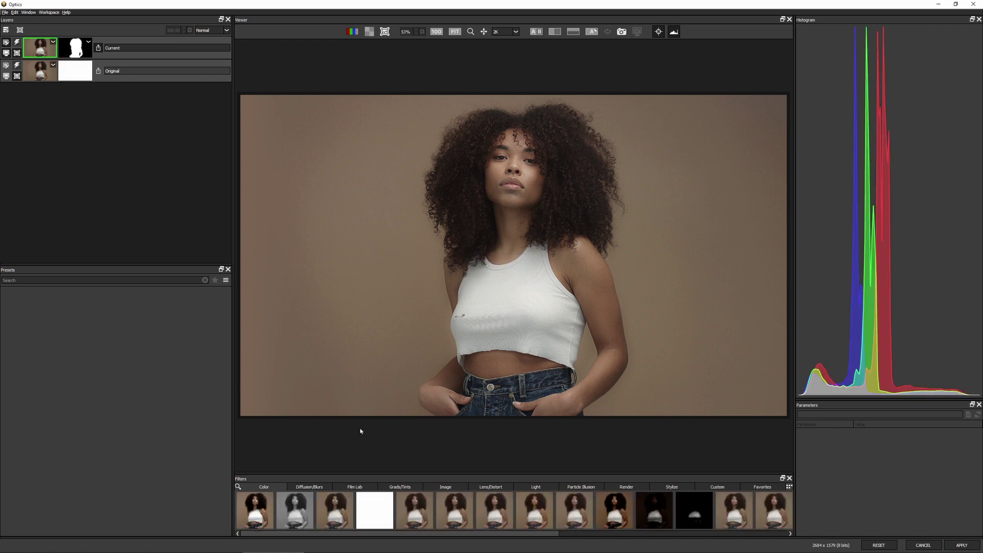
# Display the restored mask, open its foreground and background strokes for editing, and apply the result.
pyautogui.press('m')
pyautogui.click(76, 48)
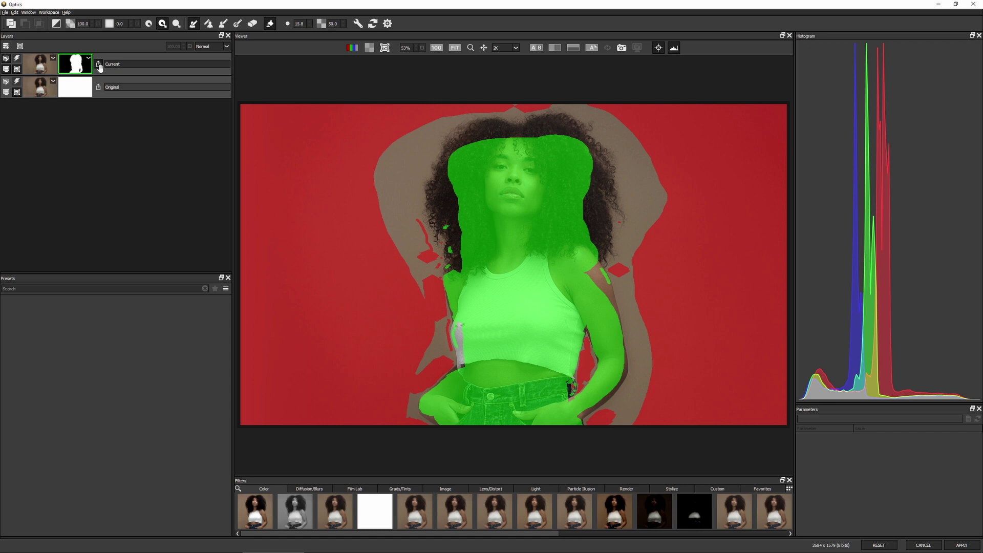
pyautogui.click(953, 545)
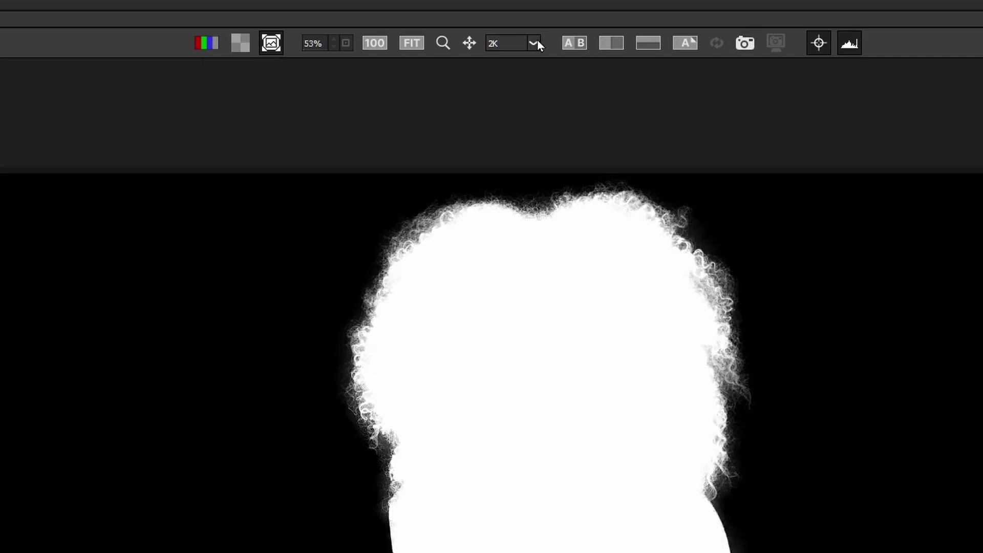
# Set the viewer's working resolution to Full and regenerate the masks at the current resolution.
pyautogui.click(515, 32)
pyautogui.click(534, 42)
pyautogui.click(508, 76)
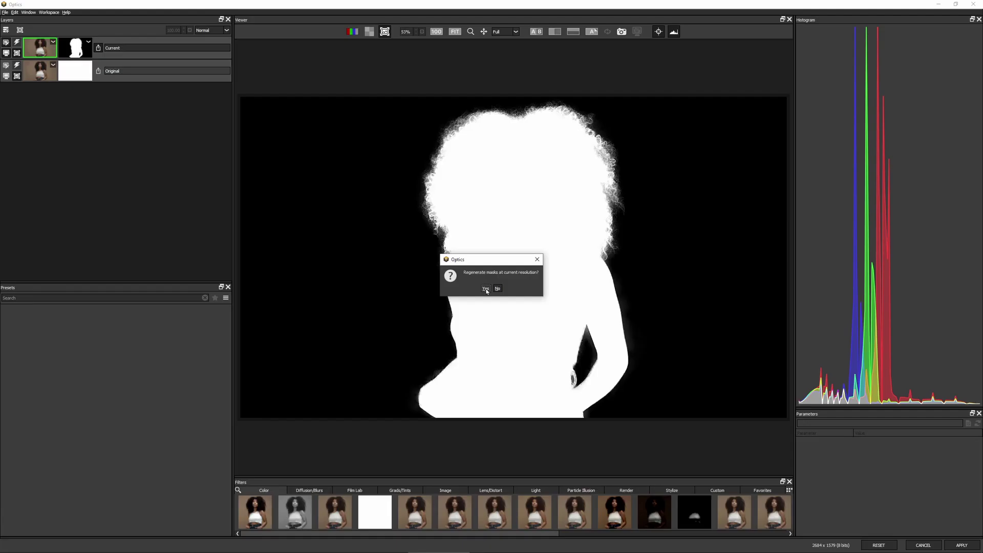
pyautogui.click(485, 289)
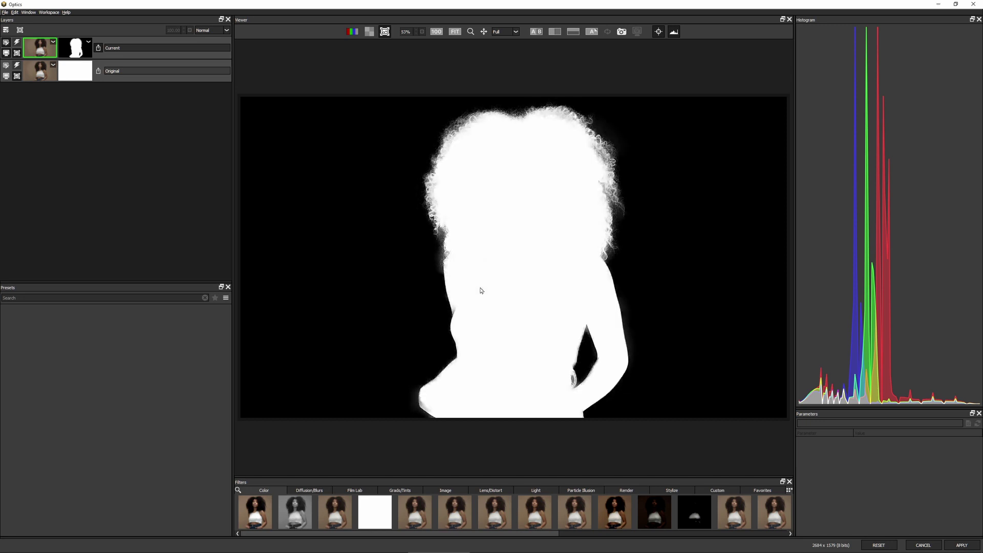
# Switch the viewer's working resolution repeatedly among its presets, including 1K, while viewing the woman's mask.
pyautogui.click(505, 31)
pyautogui.click(511, 32)
pyautogui.click(505, 39)
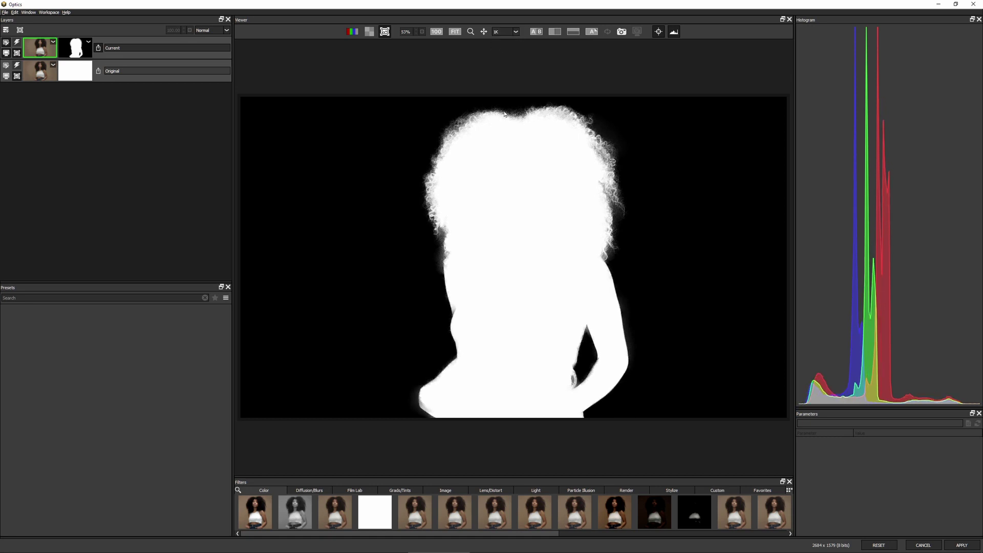
pyautogui.click(513, 32)
pyautogui.click(511, 53)
pyautogui.click(499, 32)
pyautogui.click(499, 39)
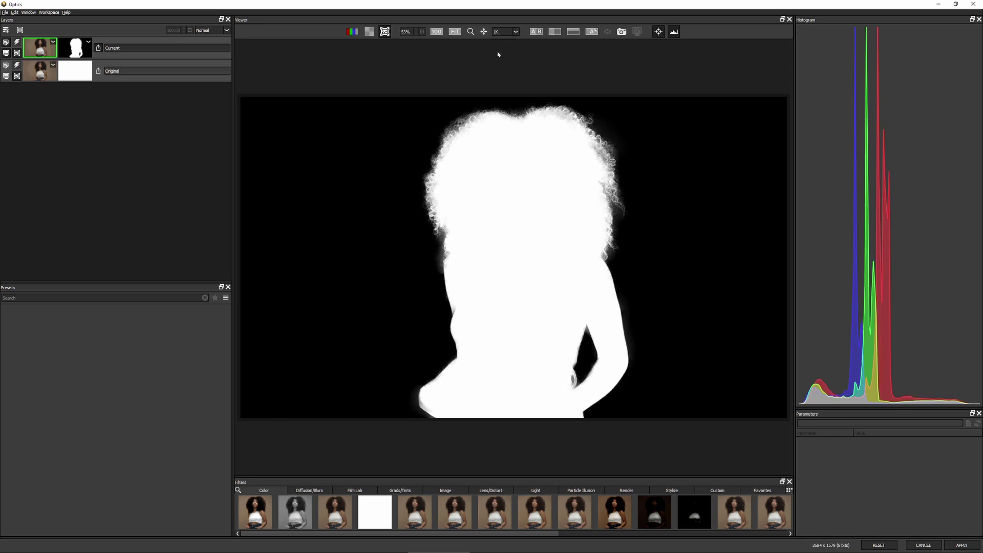
pyautogui.click(504, 33)
pyautogui.click(503, 46)
pyautogui.click(504, 33)
pyautogui.click(502, 40)
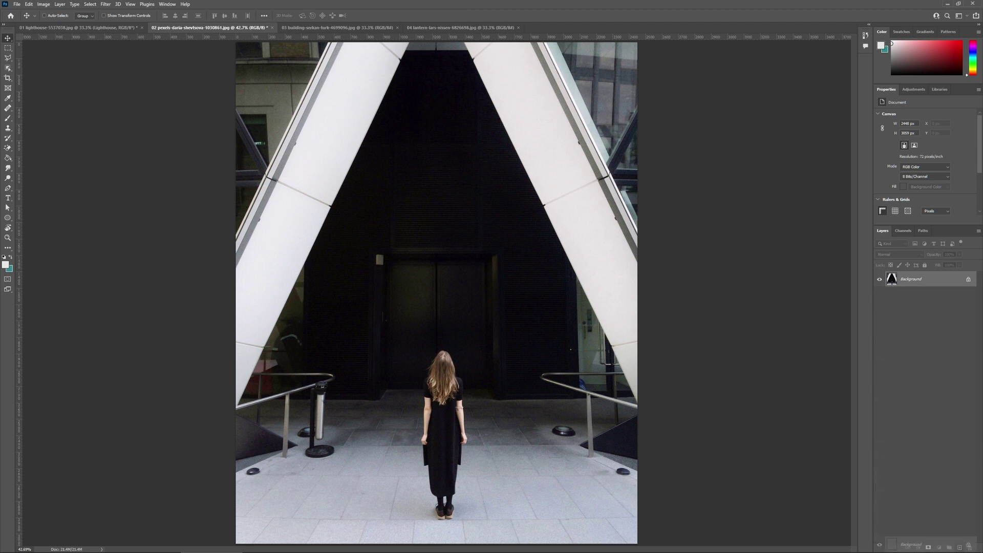
# Duplicate the Background layer of the doorway photo and convert the copy to a smart object.
pyautogui.moveTo(959, 543); pyautogui.dragTo(959, 548)
pyautogui.rightClick(901, 279)
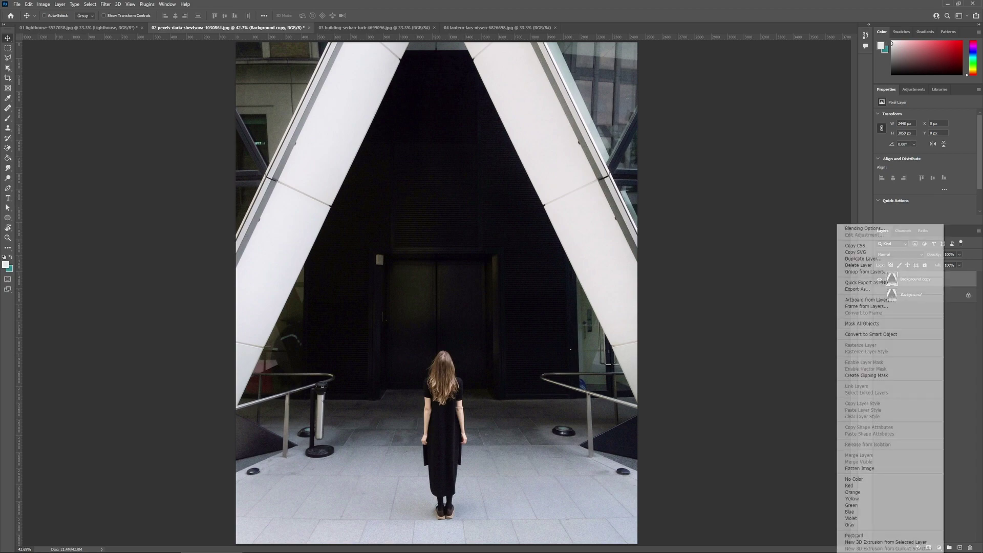
pyautogui.click(693, 251)
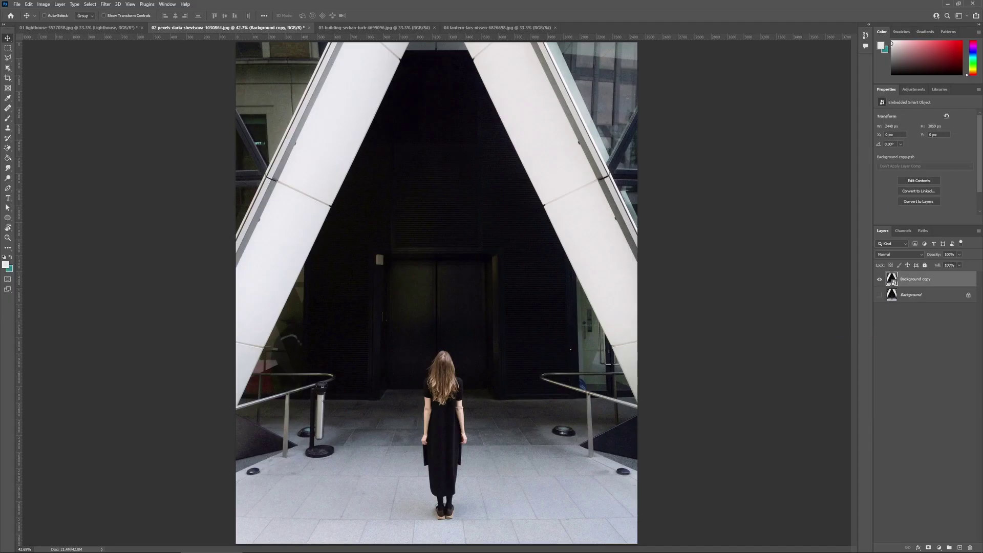
# Rename the duplicated smart object layer as Optics.
pyautogui.doubleClick(915, 280)
pyautogui.write('Optics')
pyautogui.press('Return')
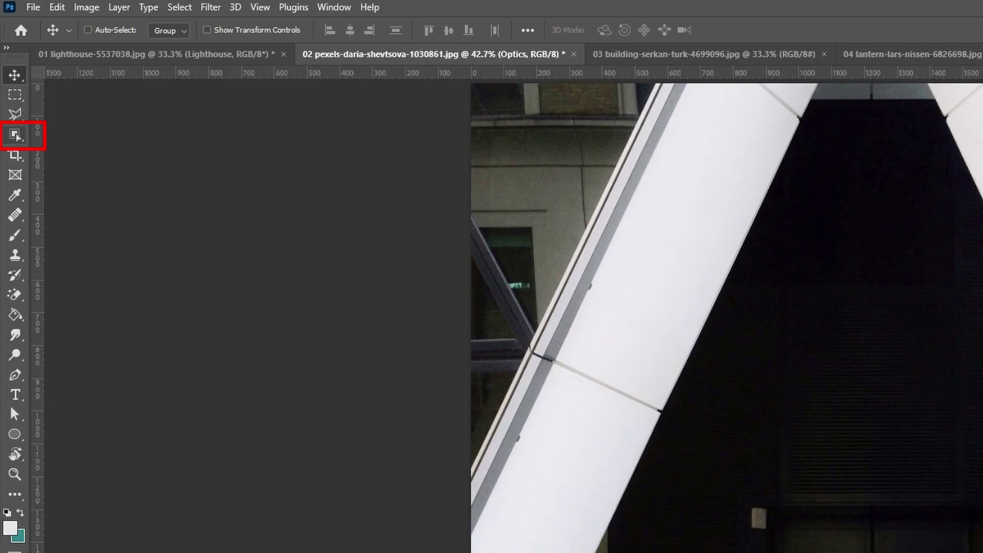
# Select the standing woman with the Object Selection tool and add the selection as a disabled layer mask on the Optics layer.
pyautogui.click(15, 134)
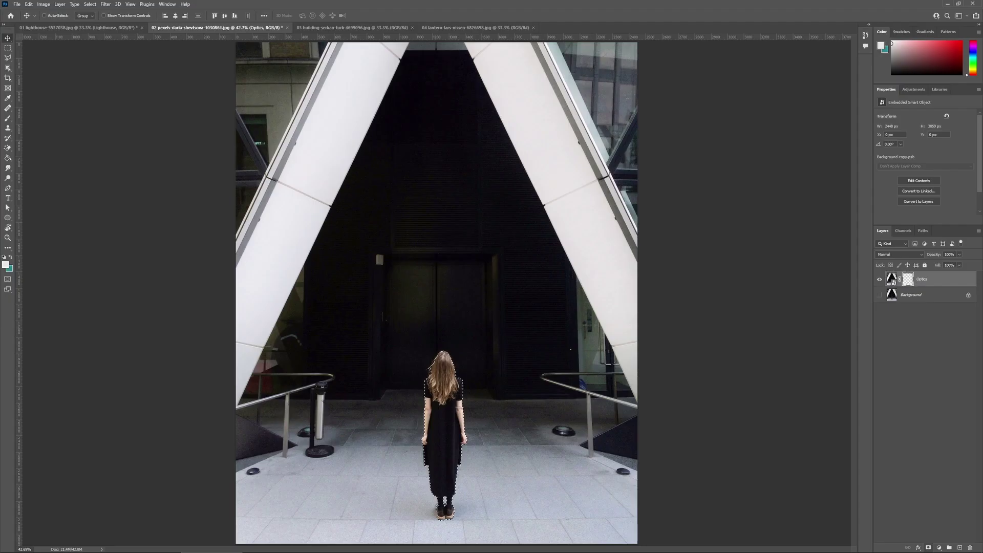
pyautogui.click(929, 548)
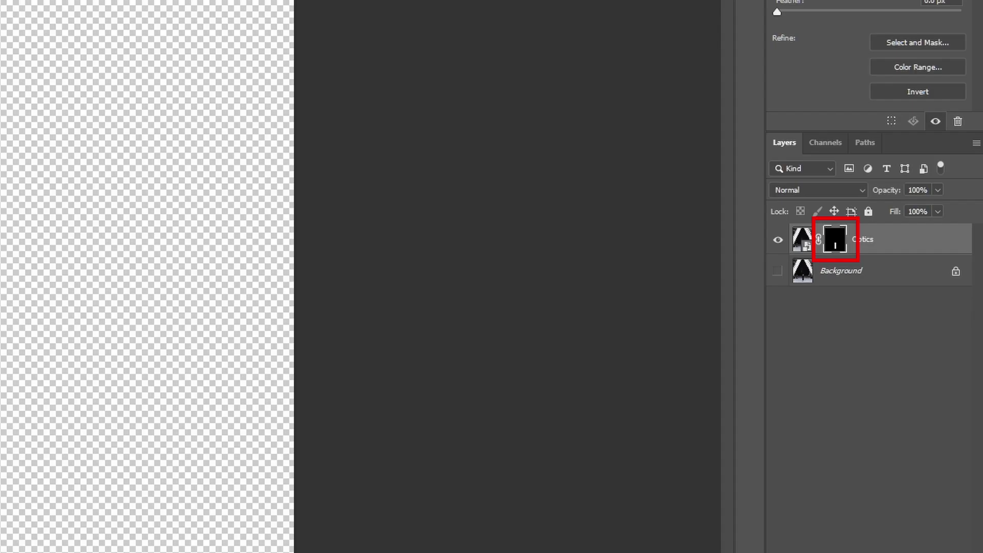
pyautogui.keyDown('shift'); pyautogui.click(835, 239); pyautogui.keyUp('shift')
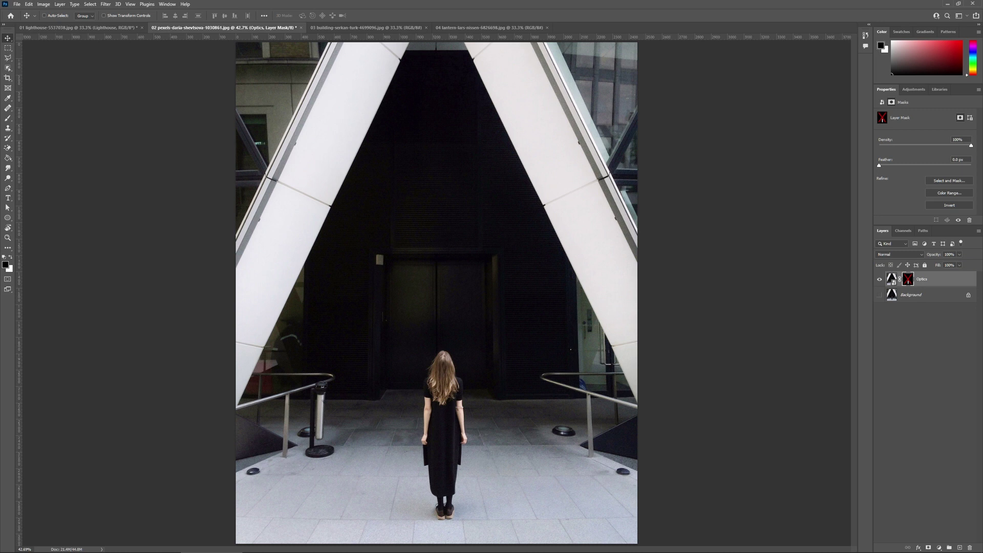
# Open the Optics layer's image, rather than its mask, in the Boris FX Optics 2022 filter.
pyautogui.click(892, 279)
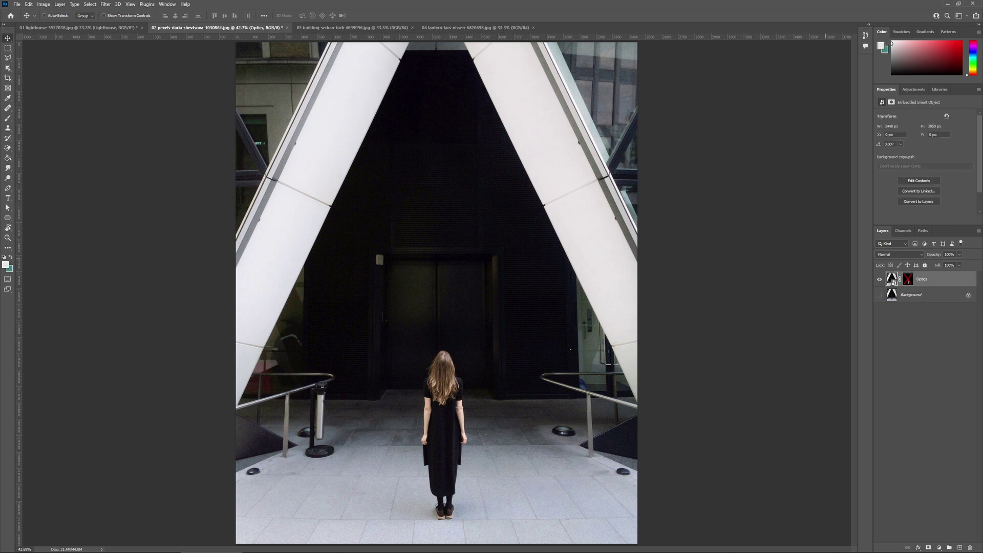
pyautogui.click(106, 4)
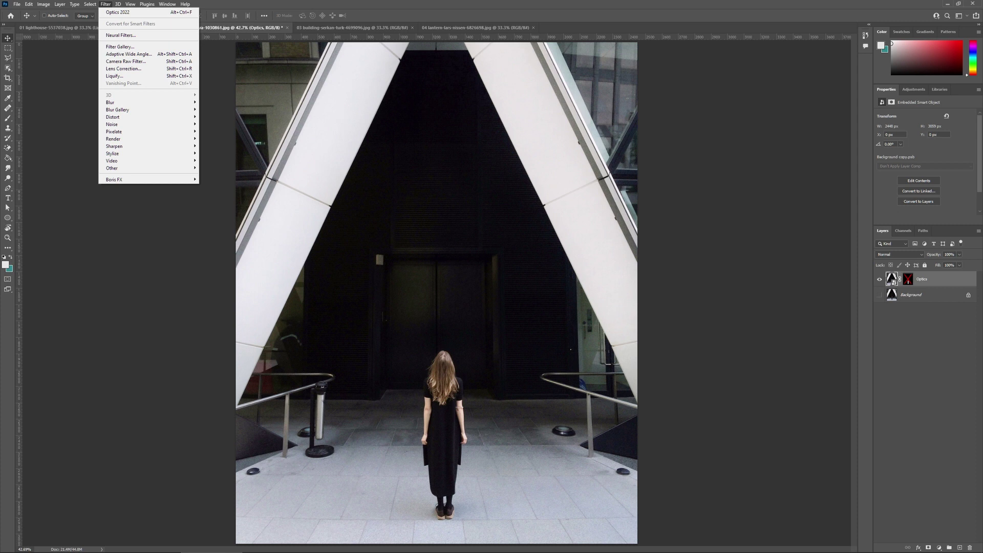
pyautogui.moveTo(114, 179)
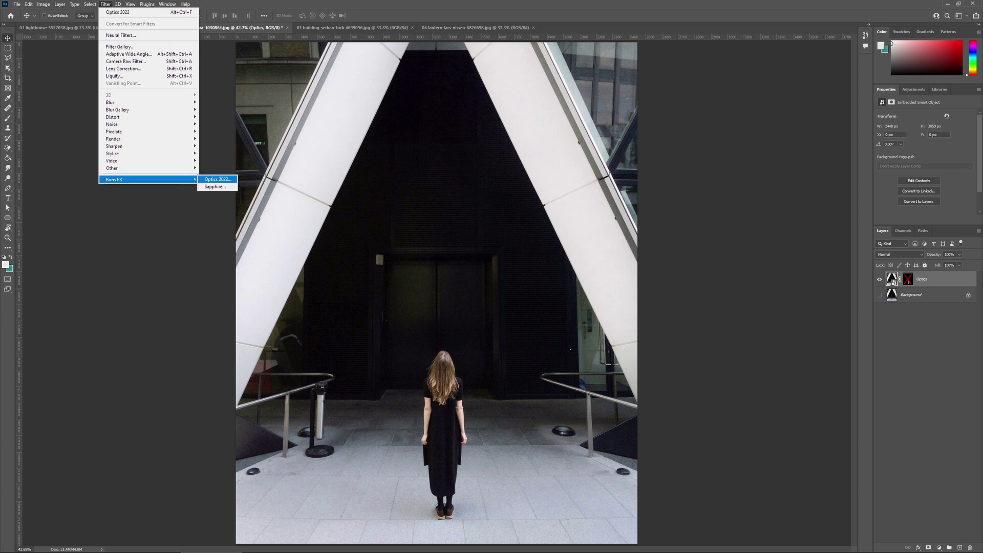
pyautogui.click(218, 179)
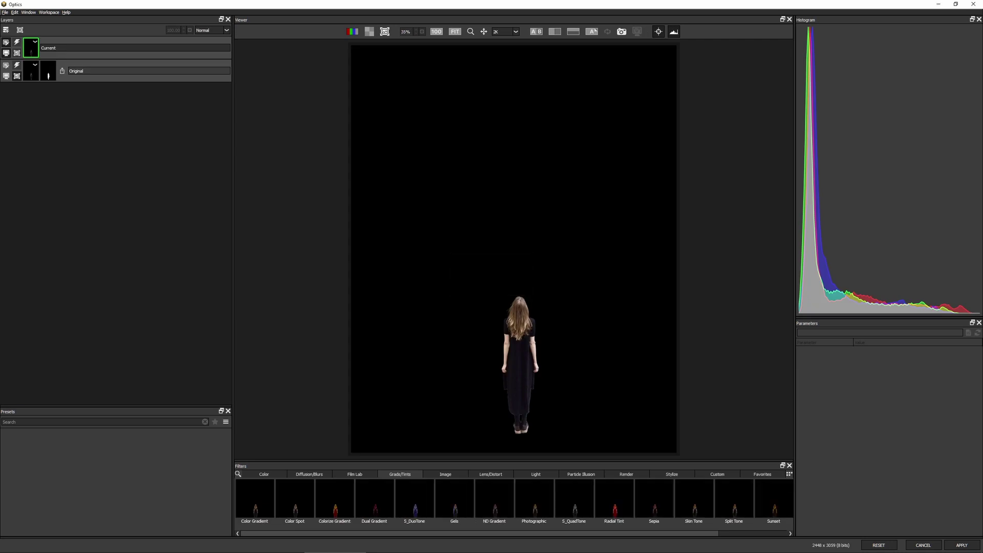
# Inspect the Original layer's mask in the viewer, then disable that mask and return to the Current layer.
pyautogui.click(30, 70)
pyautogui.press('m')
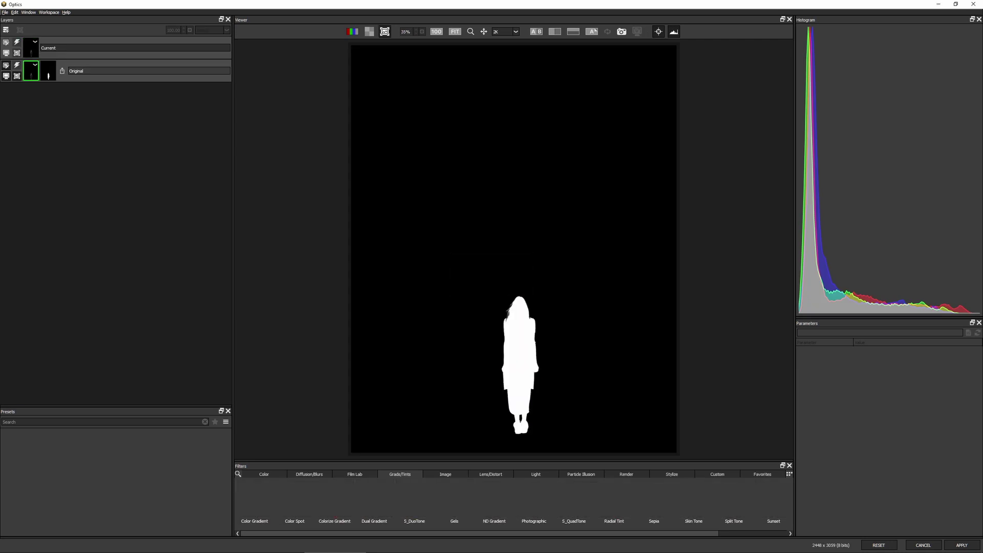
pyautogui.press('m')
pyautogui.press('m')
pyautogui.press('m')
pyautogui.press('m')
pyautogui.press('m')
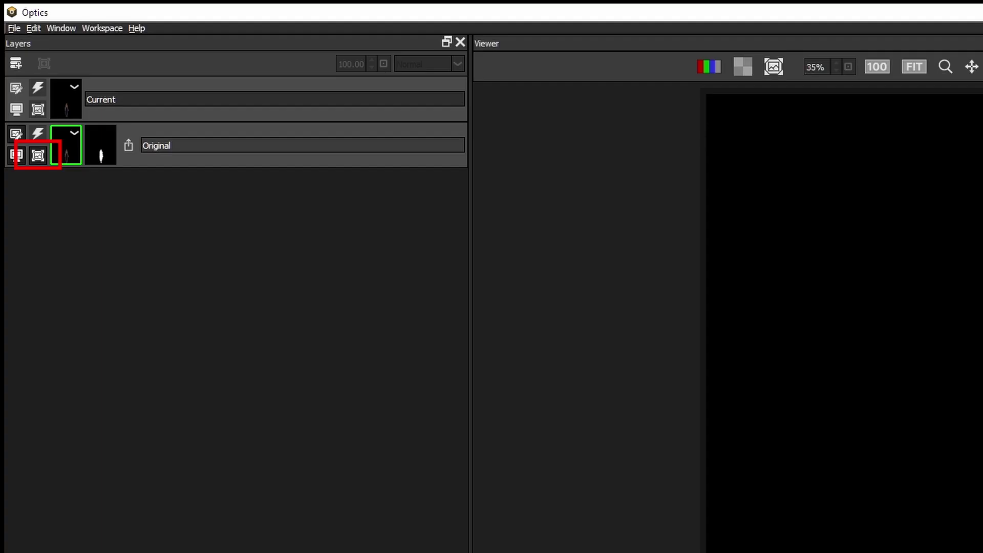
pyautogui.click(16, 76)
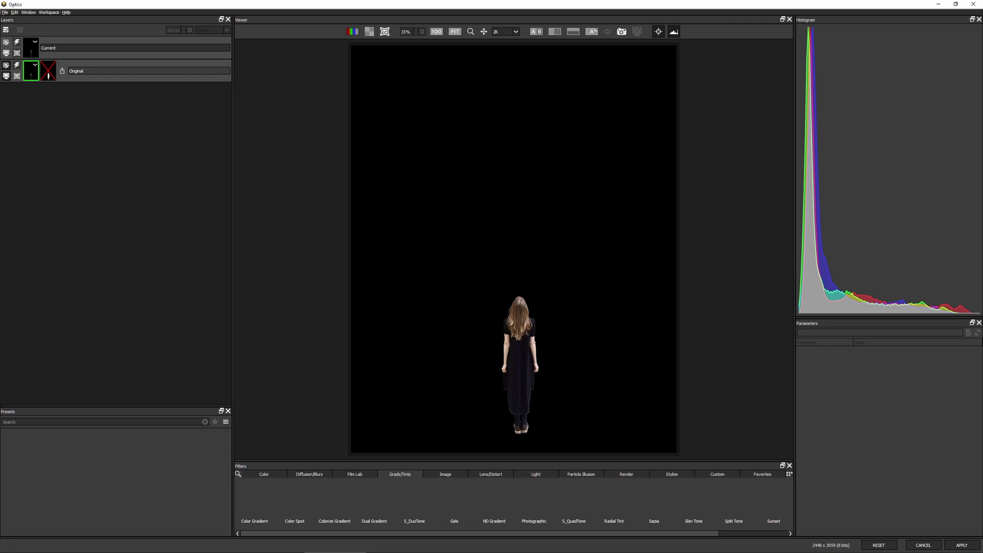
pyautogui.click(66, 99)
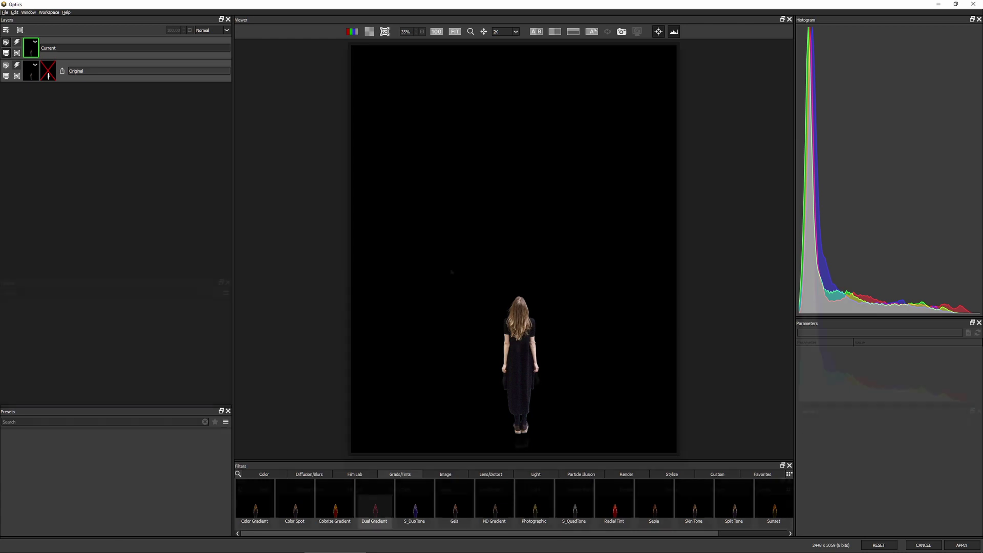
# View the image as RGB Straight and switch the display back to Preview over Black.
pyautogui.click(369, 32)
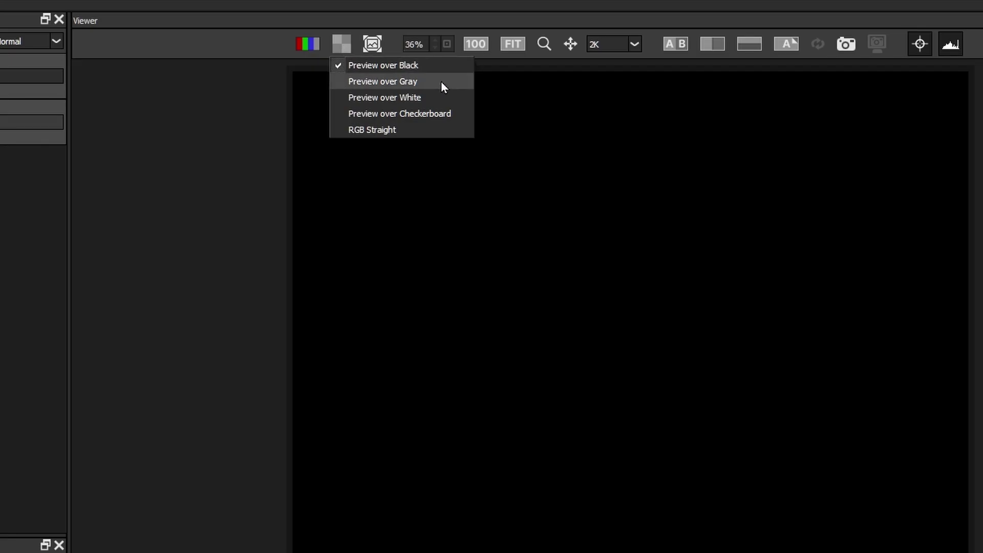
pyautogui.click(427, 131)
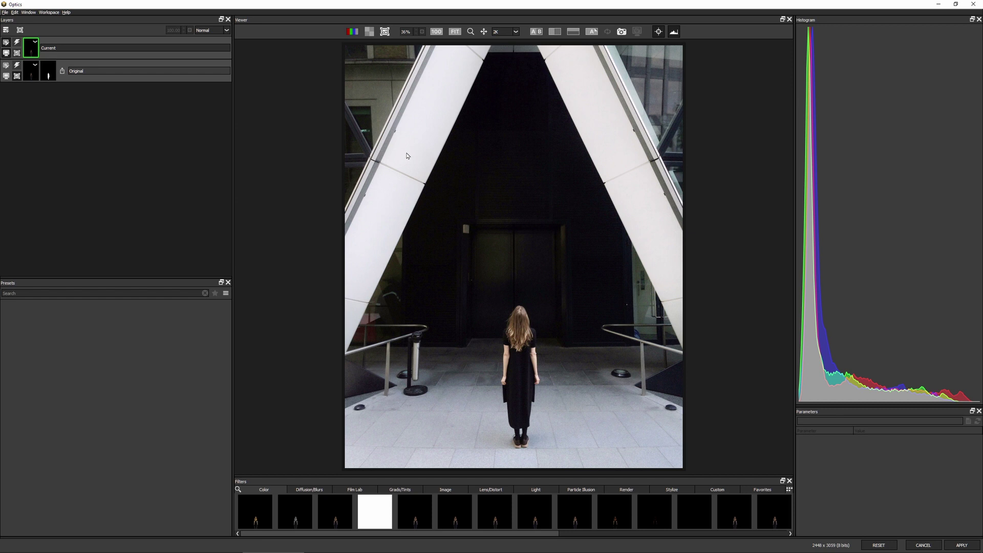
pyautogui.click(369, 32)
pyautogui.click(418, 42)
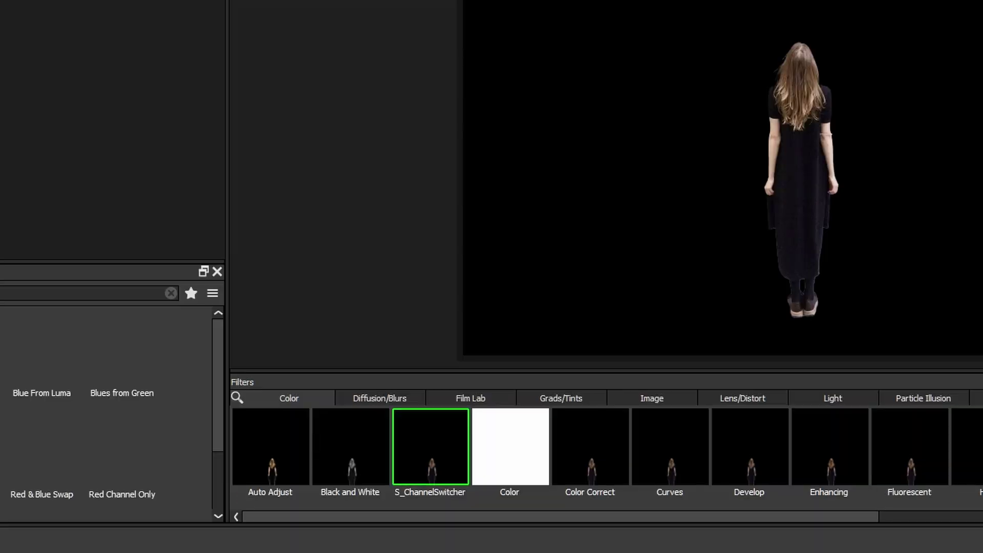
# Apply the S_ChannelSwitcher filter with the RGBA White preset and add a new layer above it.
pyautogui.click(430, 446)
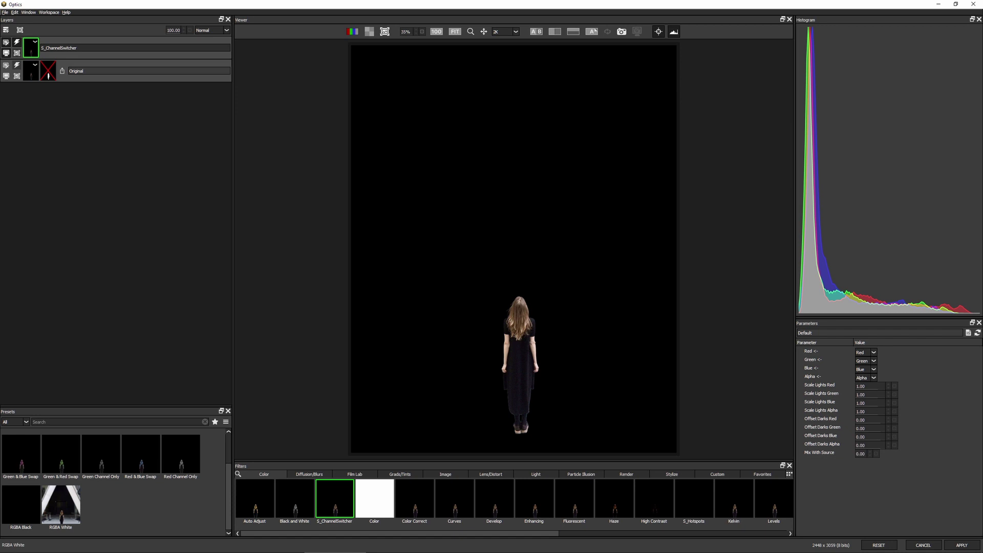
pyautogui.click(60, 505)
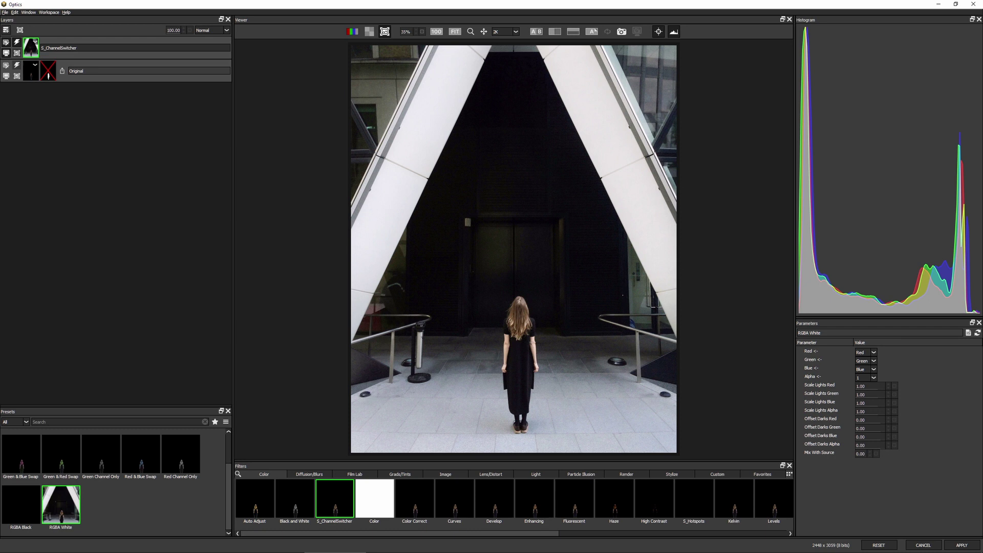
pyautogui.click(6, 30)
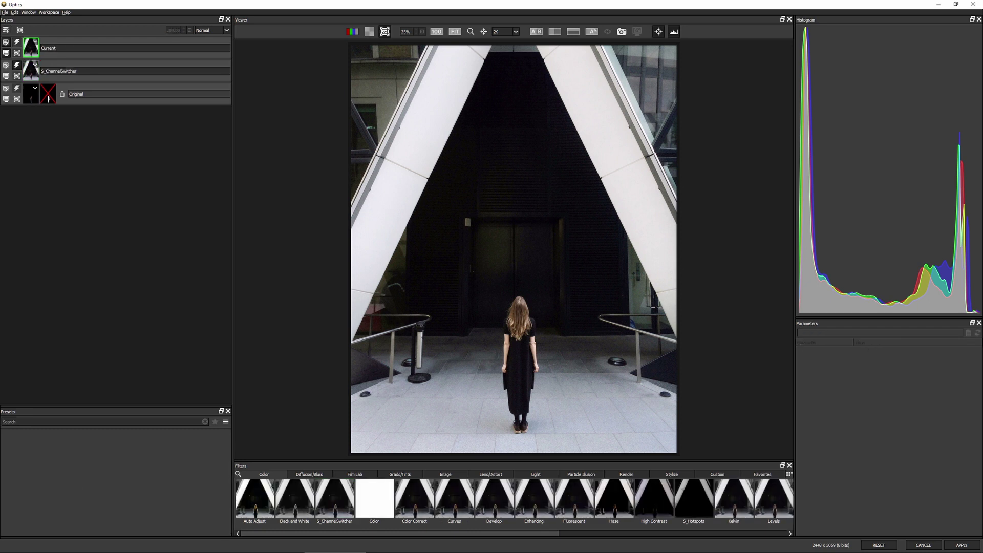
# Apply the PI Complete particle filter with the Wormhole Storm Large preset and nudge the wormhole's position above the woman.
pyautogui.click(581, 474)
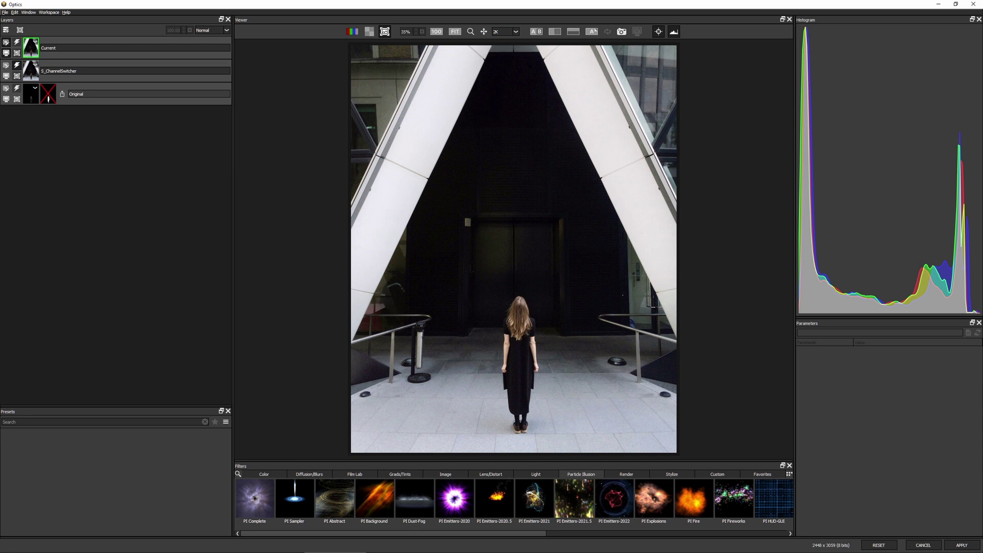
pyautogui.click(254, 500)
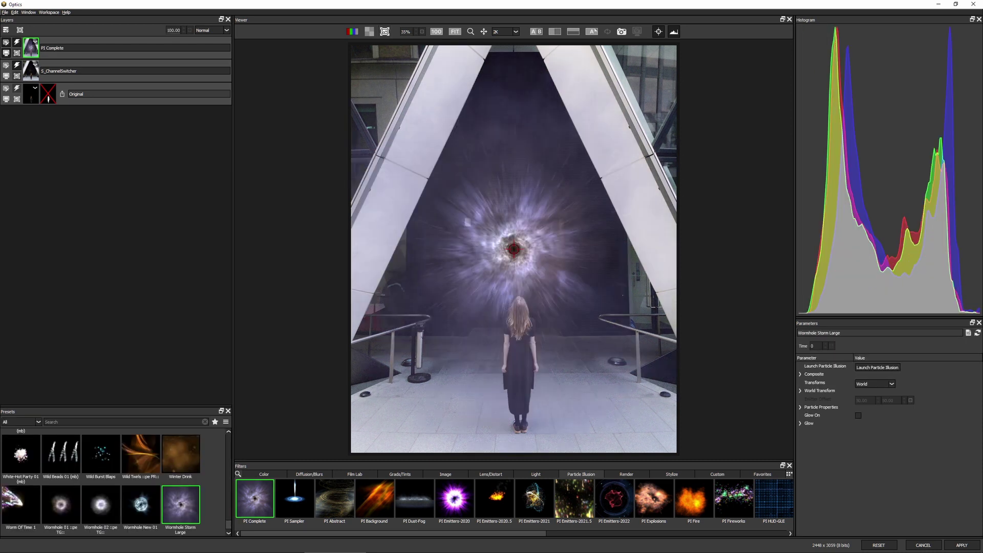
pyautogui.moveTo(514, 250)
pyautogui.mouseDown()
pyautogui.moveTo(521, 234)
pyautogui.moveTo(512, 252)
pyautogui.mouseUp()
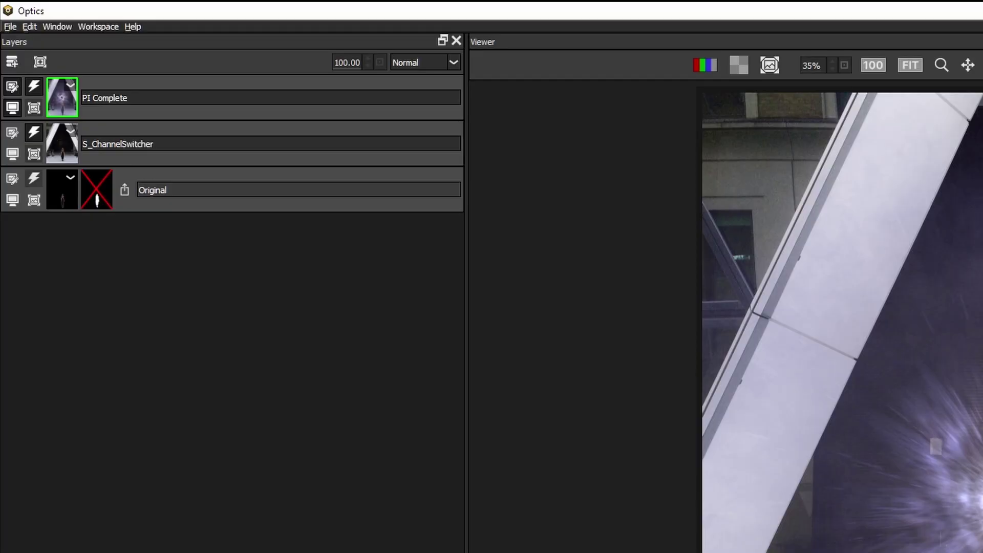
# Paste the woman's mask onto the PI Complete layer and invert it, keeping the mask opacity at 100.
pyautogui.hotkey('ctrl', 'v')
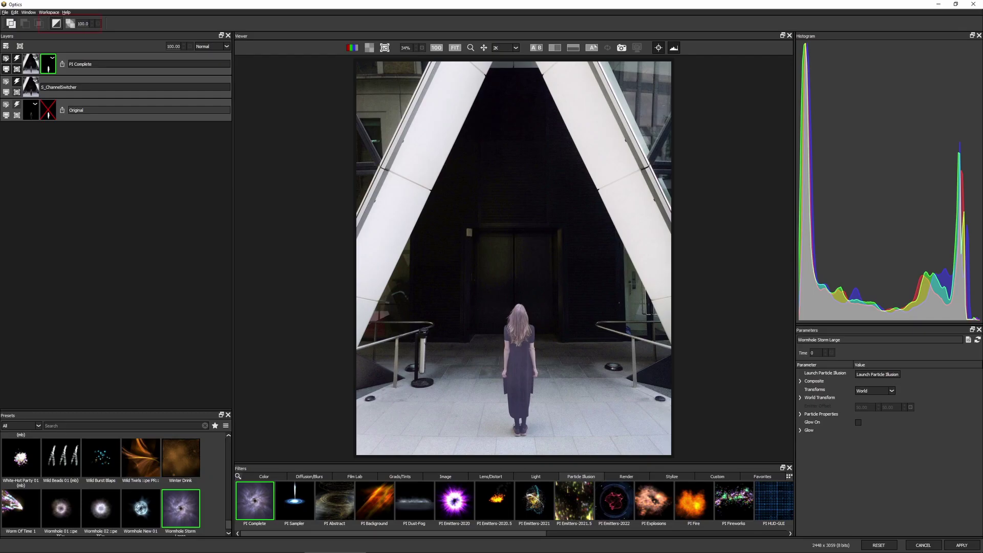
pyautogui.hotkey('ctrl', 'i')
pyautogui.moveTo(82, 24)
pyautogui.mouseDown()
pyautogui.moveTo(58, 24)
pyautogui.moveTo(81, 24)
pyautogui.mouseUp()
pyautogui.press('Up')
pyautogui.press('Up')
pyautogui.press('Up')
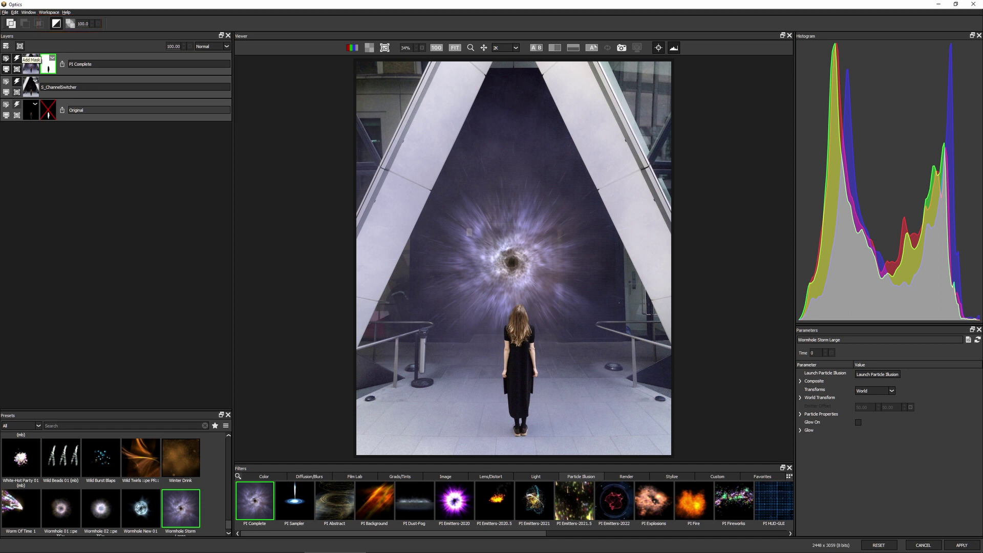
# Add an EZMask to the PI Complete layer and draw strokes along both white pillars, across the floor and through the wormhole area.
pyautogui.click(17, 58)
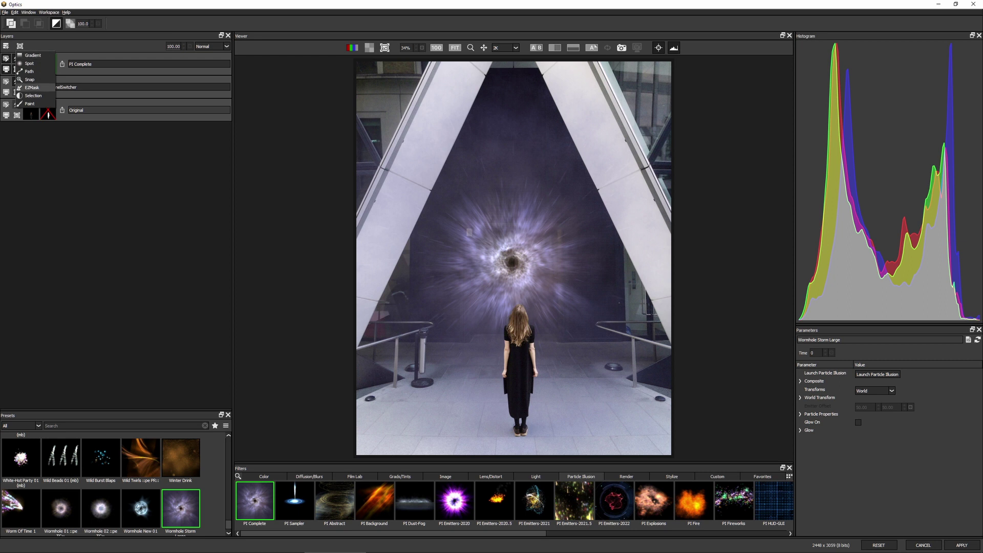
pyautogui.click(32, 88)
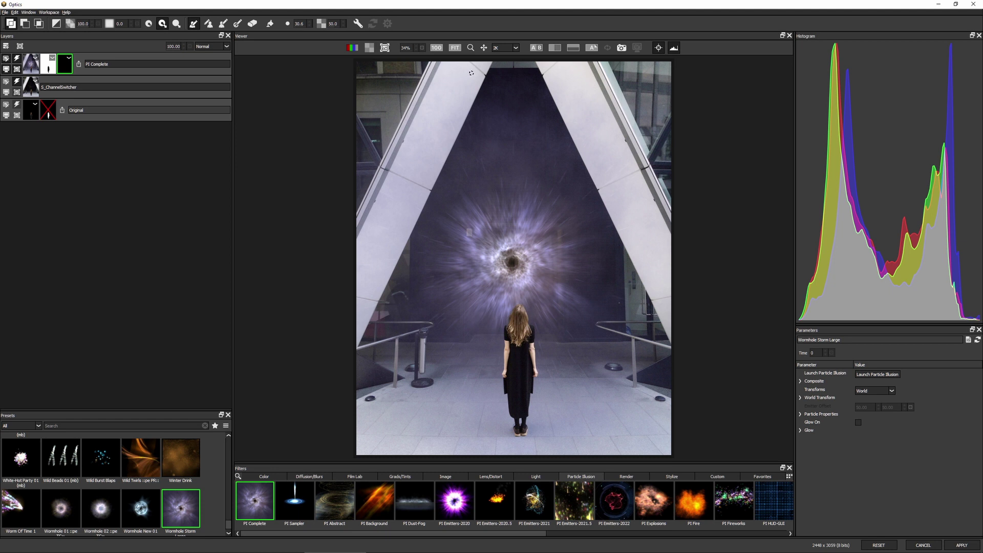
pyautogui.moveTo(472, 68); pyautogui.dragTo(376, 296)
pyautogui.moveTo(558, 70)
pyautogui.mouseDown()
pyautogui.moveTo(635, 174)
pyautogui.moveTo(670, 276)
pyautogui.mouseUp()
pyautogui.moveTo(381, 353); pyautogui.dragTo(678, 354)
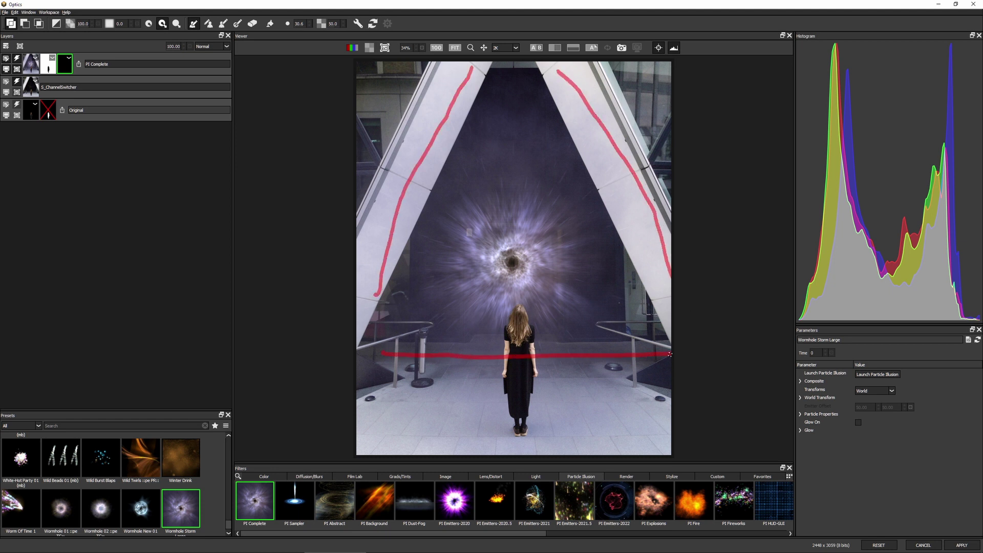
pyautogui.moveTo(517, 96)
pyautogui.mouseDown()
pyautogui.moveTo(515, 172)
pyautogui.moveTo(559, 289)
pyautogui.moveTo(451, 298)
pyautogui.moveTo(571, 254)
pyautogui.mouseUp()
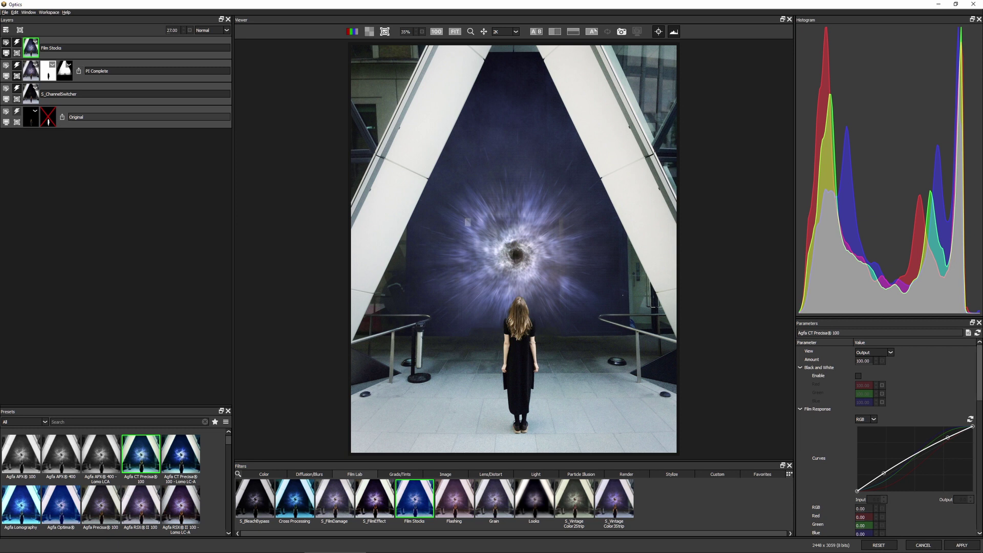
# Apply the finished Optics effect stack to the Optics smart object layer in Photoshop.
pyautogui.click(961, 545)
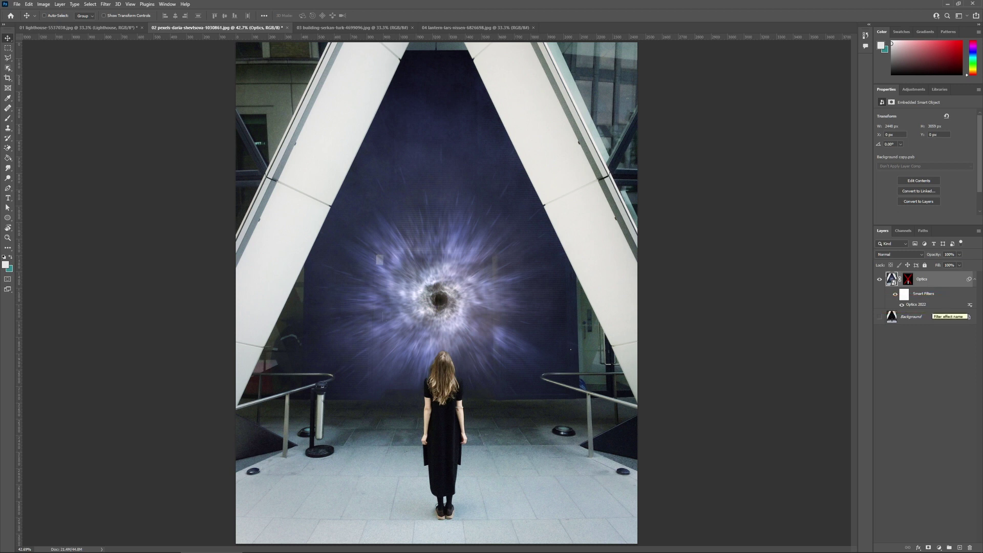
# In the building document, add the title GRUNGE as a smart object and open its layer in Optics.
pyautogui.click(348, 28)
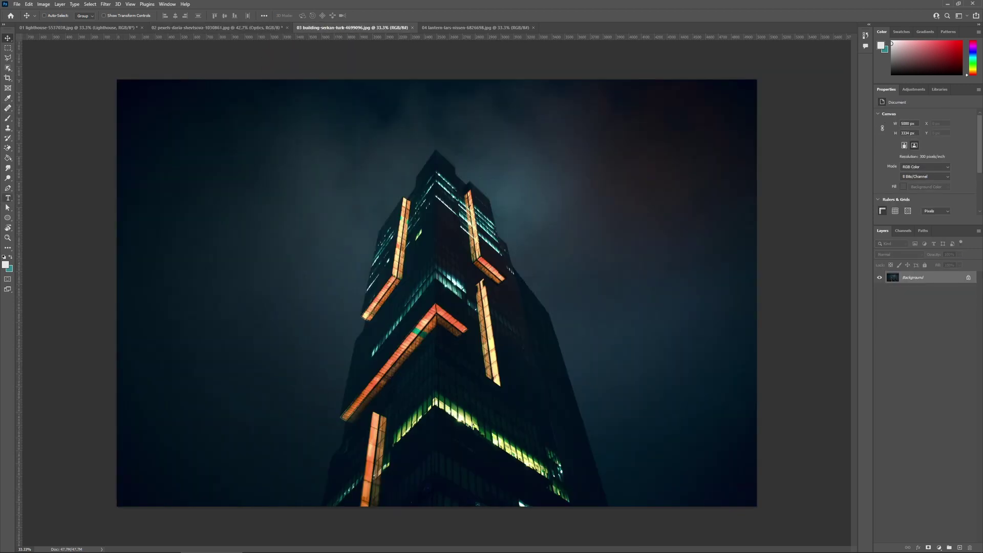
pyautogui.press('t')
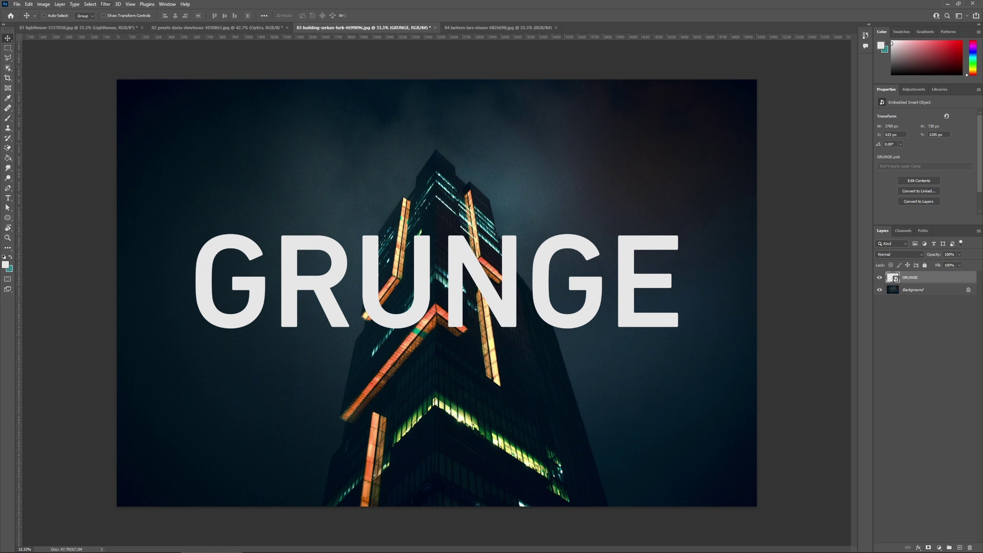
pyautogui.click(106, 4)
pyautogui.moveTo(148, 179)
pyautogui.click(218, 179)
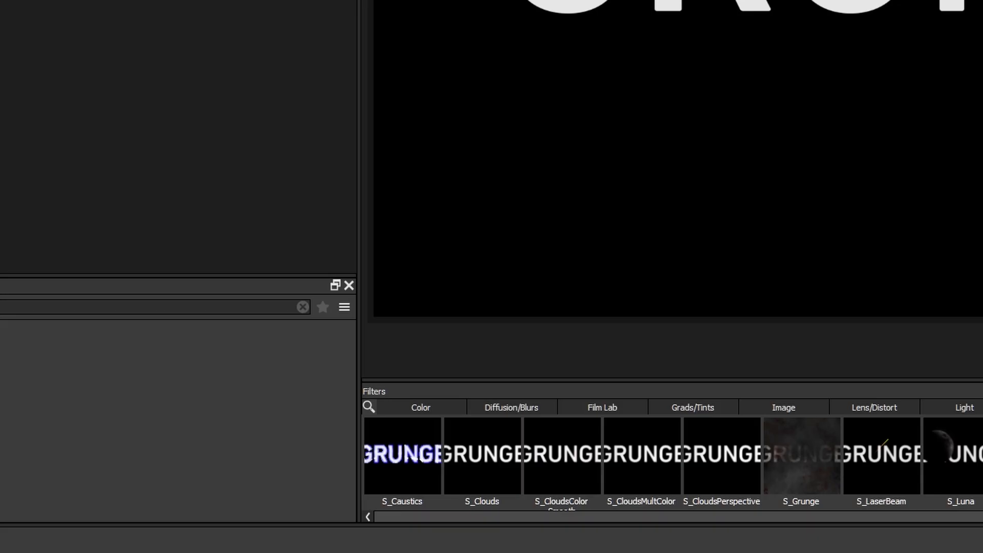
# Apply the S_Clouds filter to the title, trying Blue Rippling Water and settling on the Bullion preset, and shift the cloud pattern's start point.
pyautogui.click(294, 503)
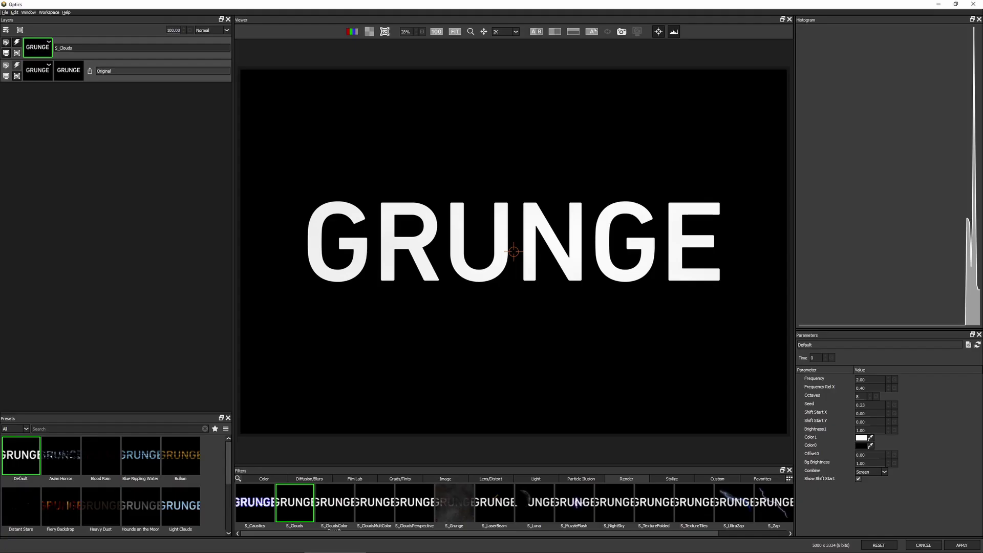
pyautogui.click(141, 455)
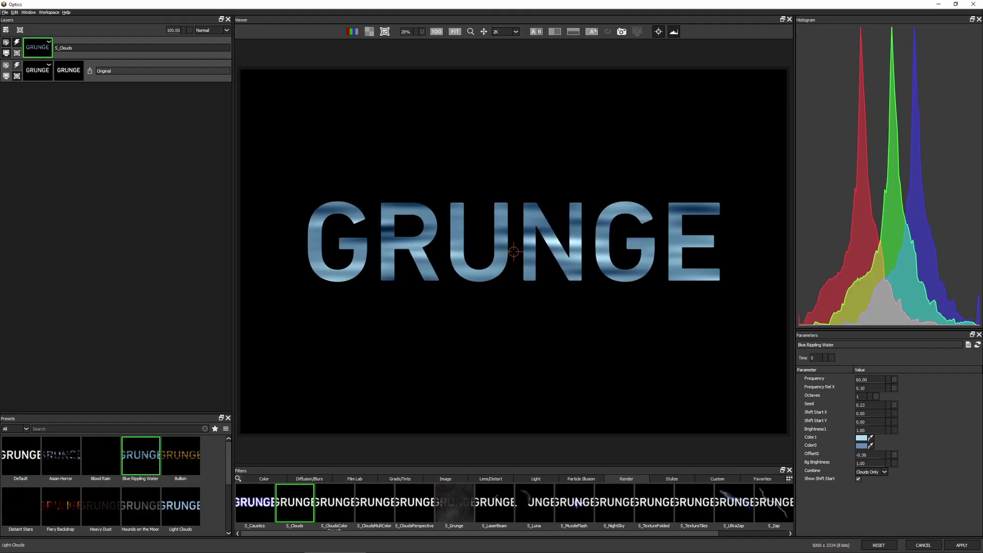
pyautogui.click(180, 455)
pyautogui.moveTo(514, 252); pyautogui.dragTo(538, 236)
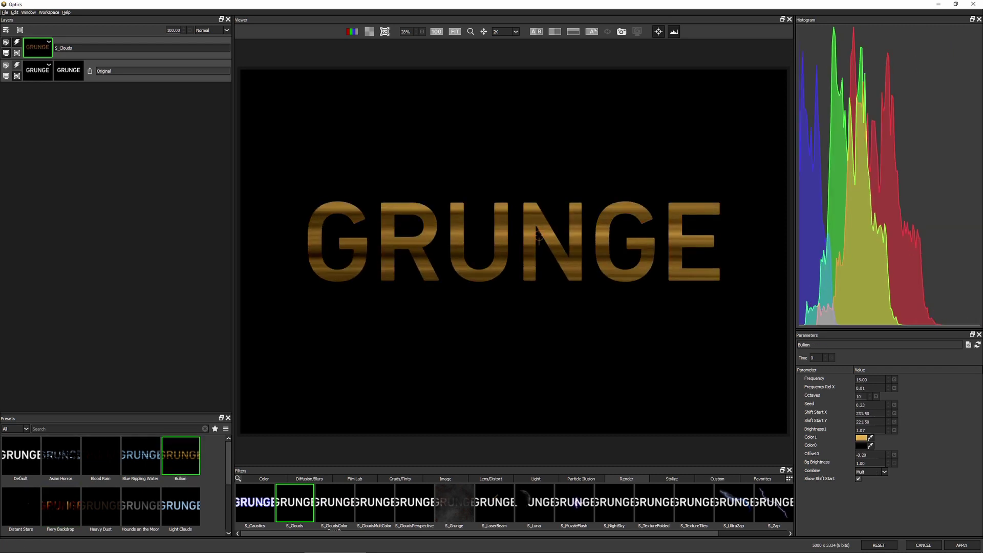
# Recolour the clouds by setting Color1 to yellow and Color0 to purple.
pyautogui.click(861, 437)
pyautogui.moveTo(562, 236); pyautogui.dragTo(556, 238)
pyautogui.click(563, 349)
pyautogui.click(862, 445)
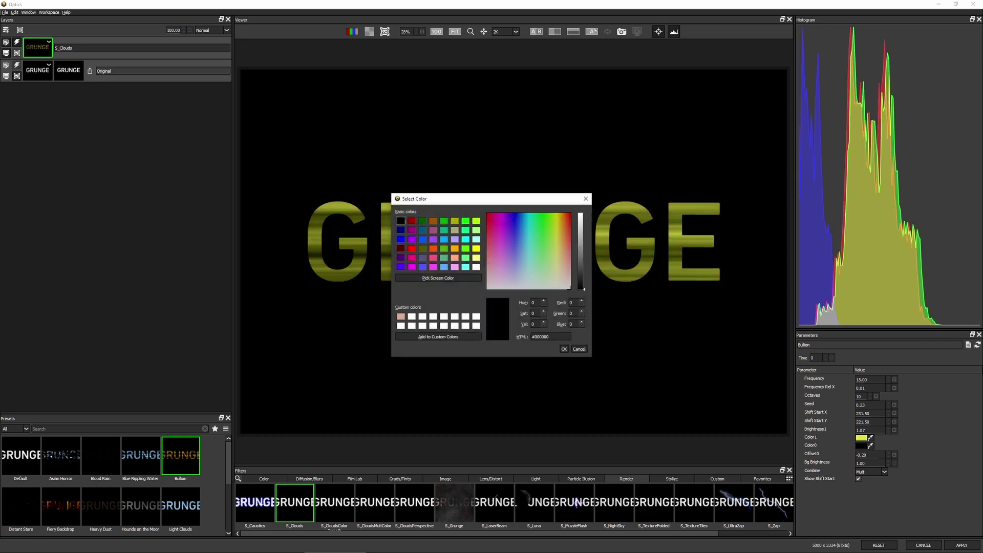
pyautogui.click(412, 239)
pyautogui.click(564, 349)
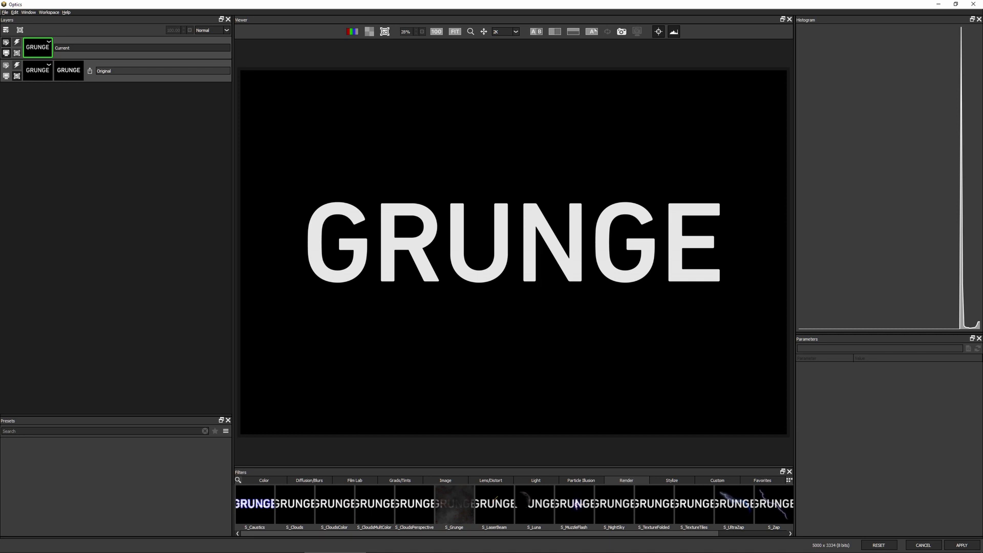
# Try the S_Luna filter on the title and move the moon over the first letters, checking its coverage in the alpha view.
pyautogui.click(534, 477)
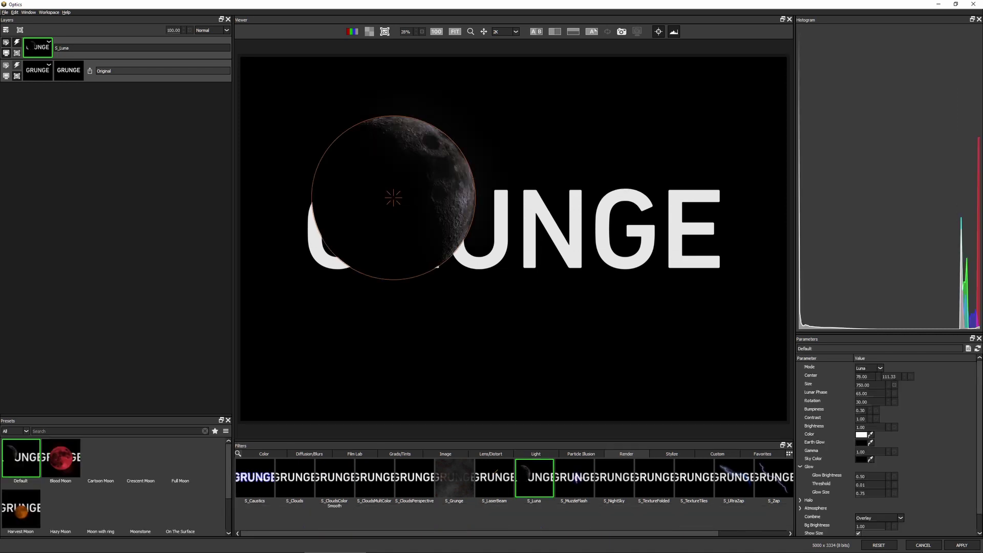
pyautogui.moveTo(393, 198); pyautogui.dragTo(356, 209)
pyautogui.press('a')
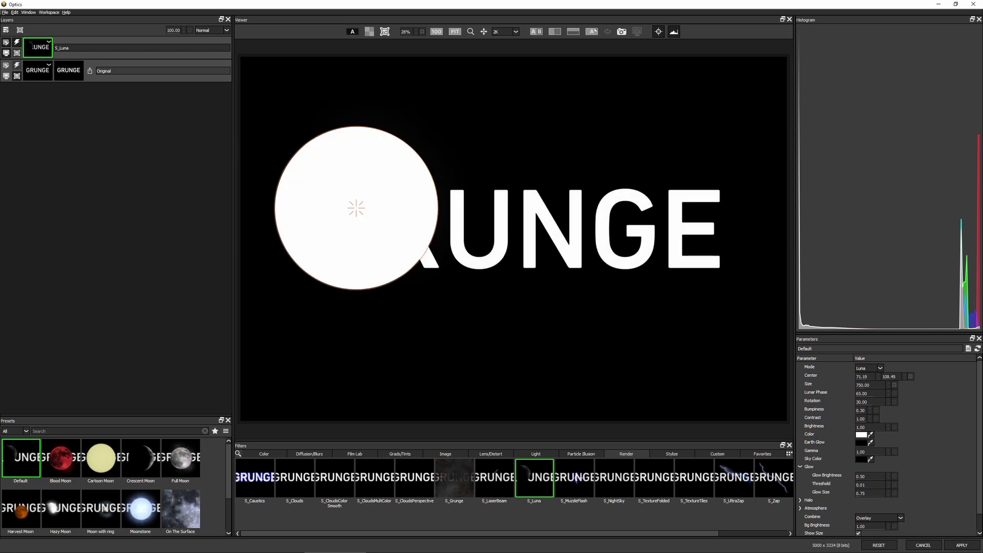
pyautogui.moveTo(357, 208); pyautogui.dragTo(383, 220)
pyautogui.press('a')
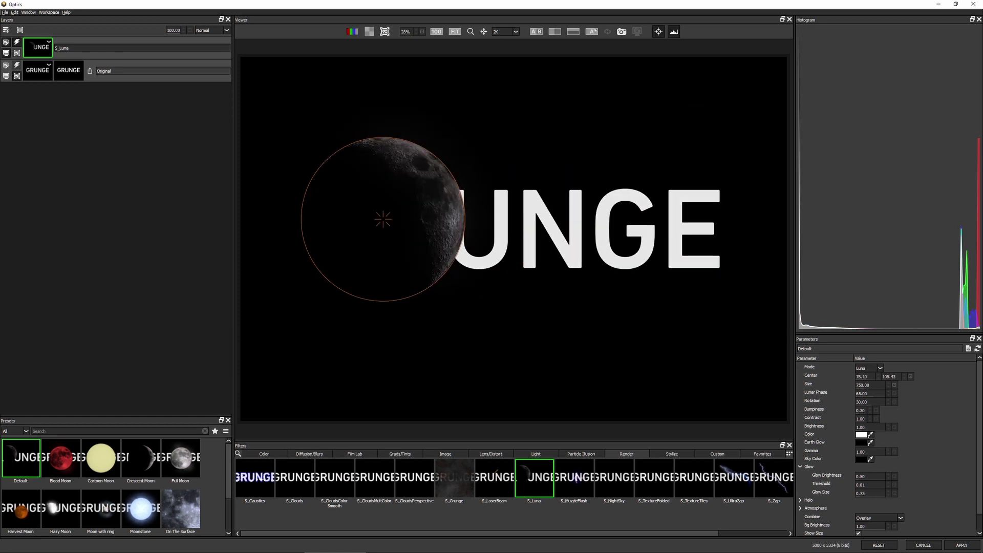
# Apply the S_Grunge filter with the Art Attack preset to the title, inspect its alpha and shift the frame center slightly.
pyautogui.click(453, 477)
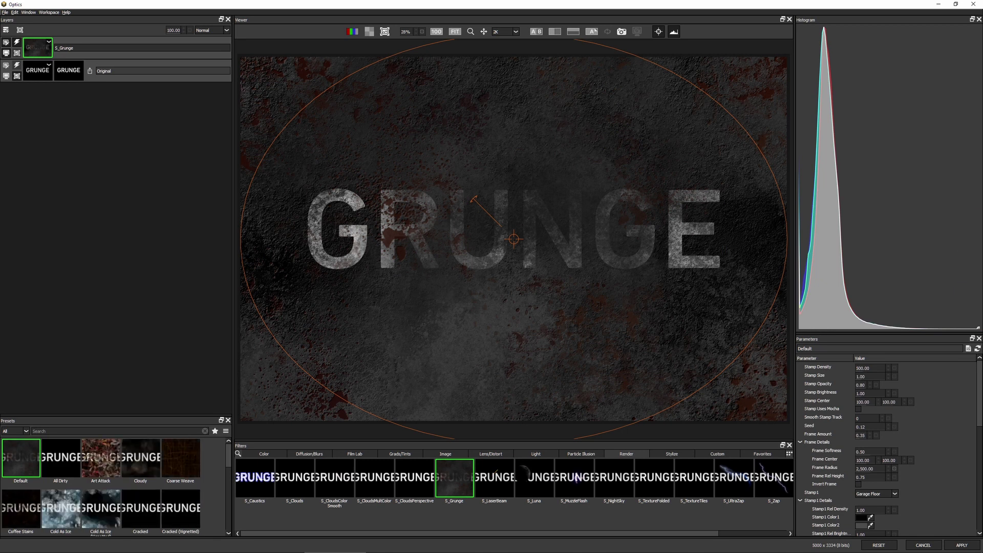
pyautogui.click(100, 456)
pyautogui.click(61, 507)
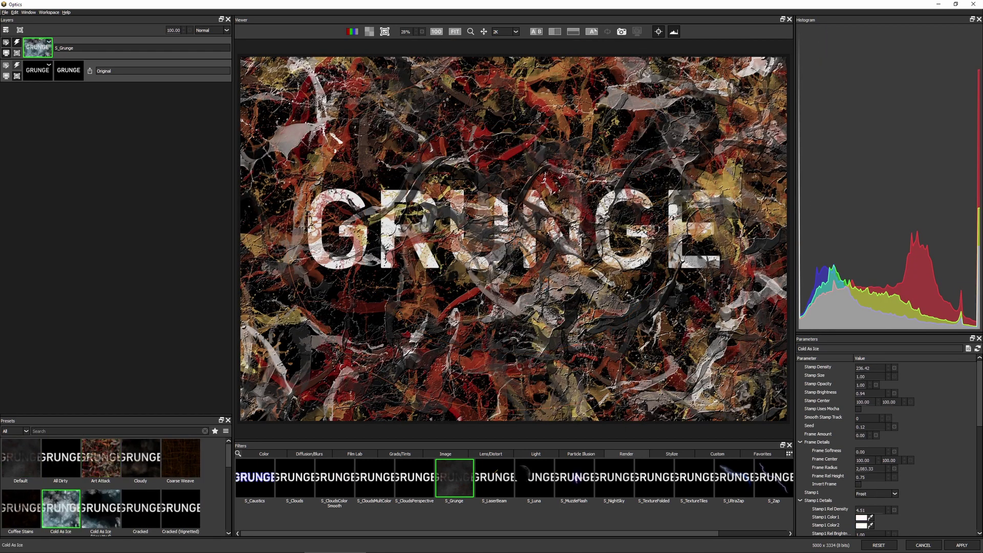
pyautogui.click(101, 454)
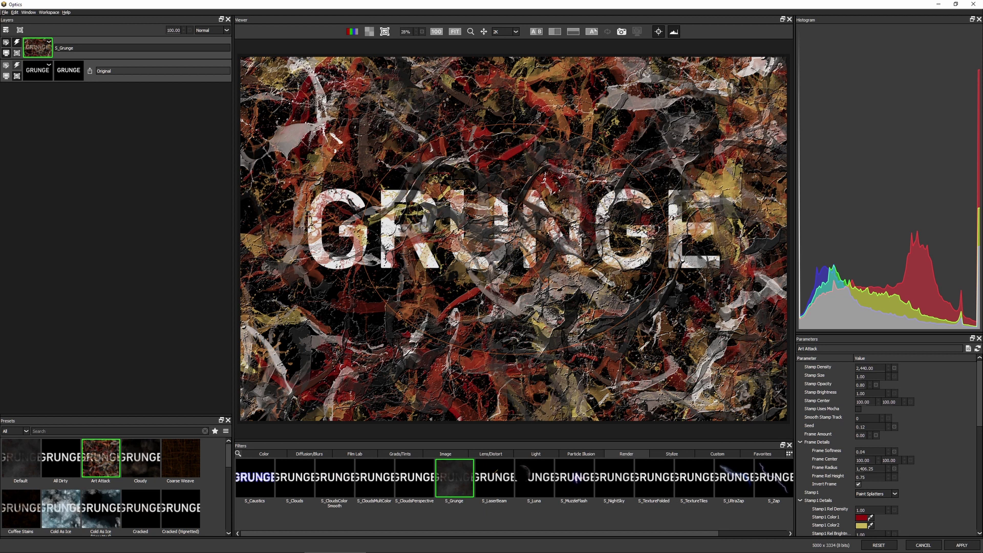
pyautogui.press('a')
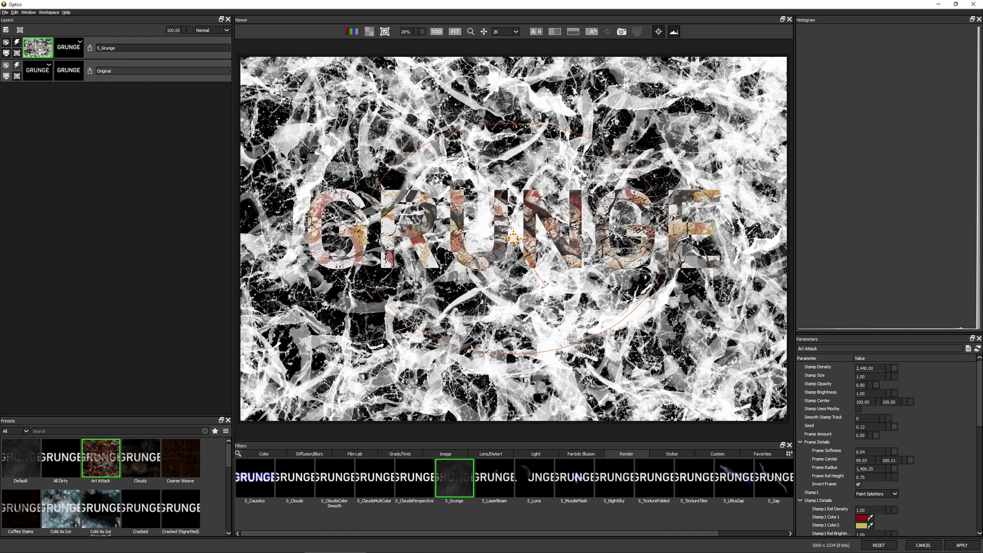
pyautogui.moveTo(513, 238); pyautogui.dragTo(532, 242)
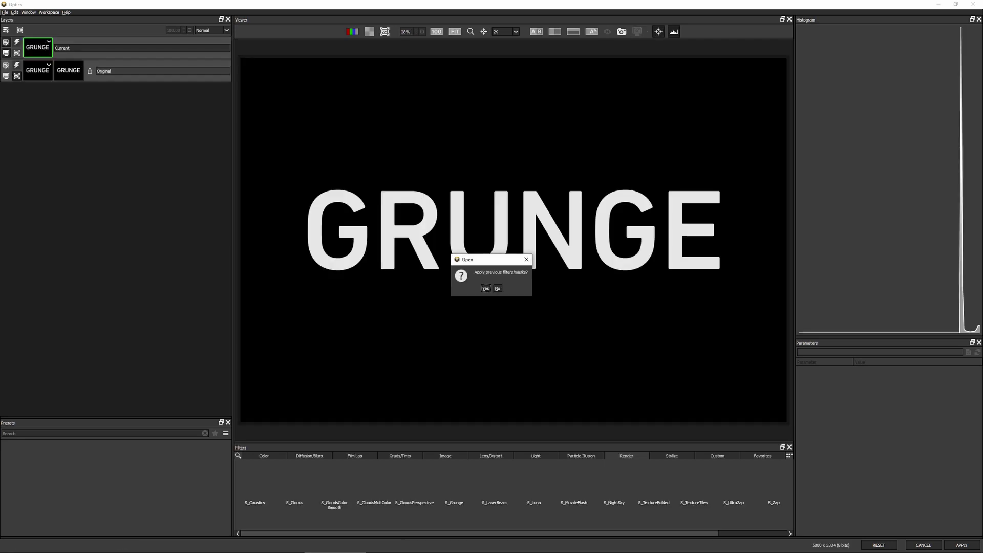
# Apply the grunge effect to the title's smart object layer and move the title slightly lower over the building.
pyautogui.press('Return')
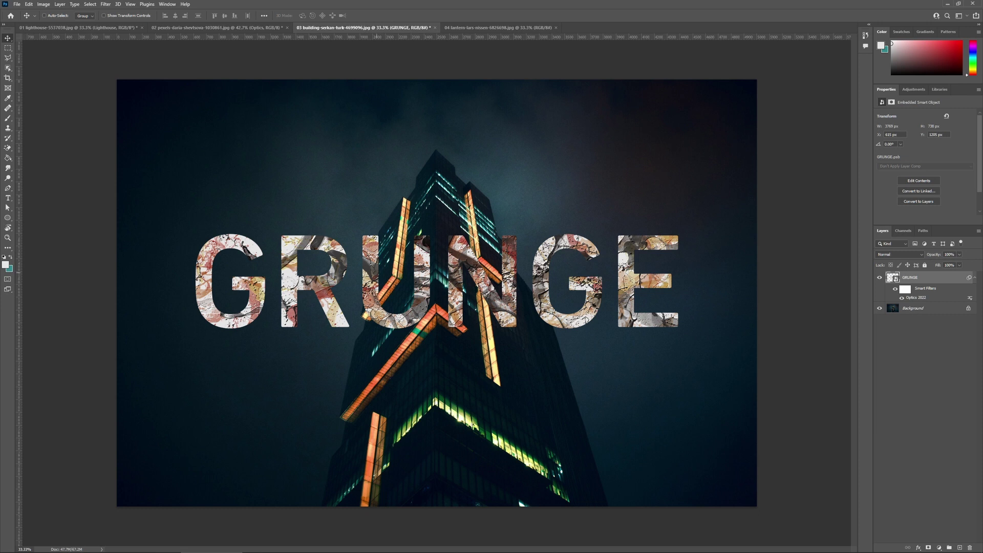
pyautogui.moveTo(472, 278); pyautogui.dragTo(467, 310)
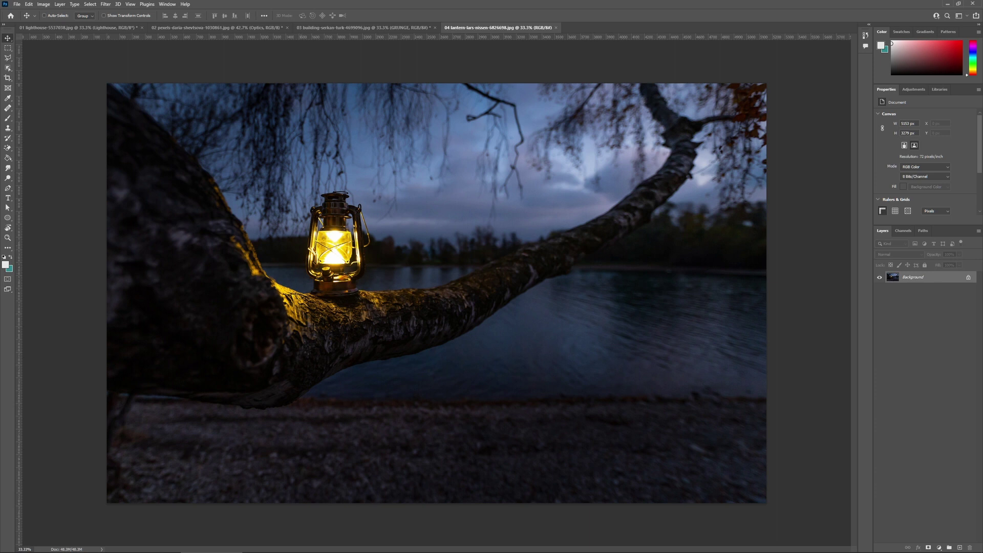
# Duplicate the lantern photo's Background layer as a smart object named LensFlare.
pyautogui.moveTo(932, 277); pyautogui.dragTo(960, 547)
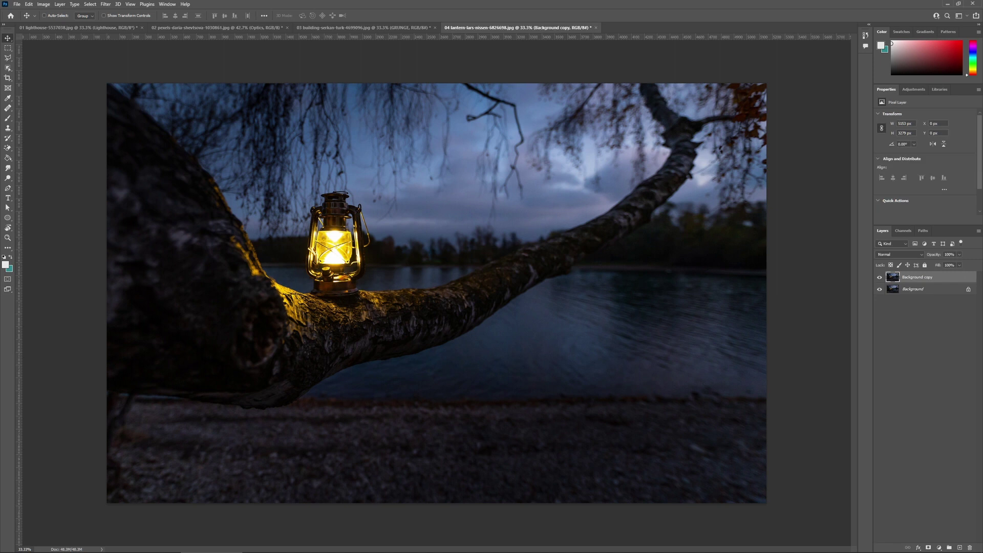
pyautogui.rightClick(921, 277)
pyautogui.click(889, 333)
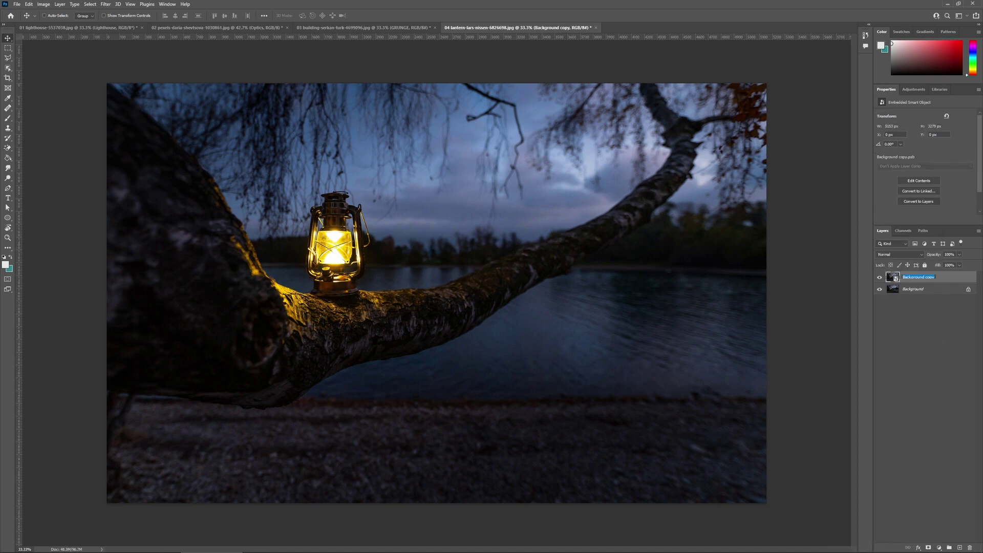
pyautogui.write('LensFlare')
pyautogui.press('Return')
# Open the LensFlare layer in Optics without applying the previous filters and masks.
pyautogui.click(106, 4)
pyautogui.moveTo(154, 177)
pyautogui.click(218, 179)
pyautogui.press('n')
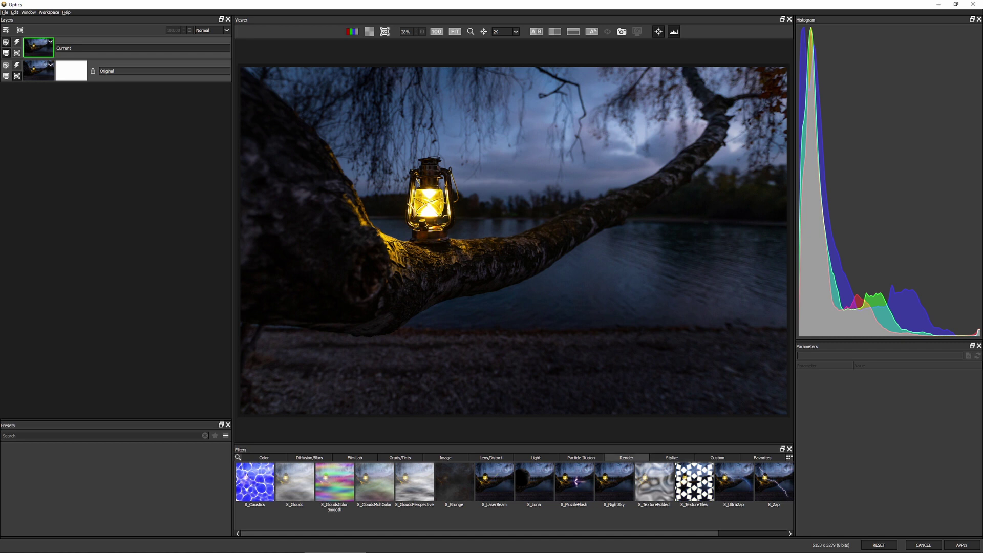
# Apply the S_LensFlare light filter and move its hotspot onto the lantern's flame.
pyautogui.click(536, 458)
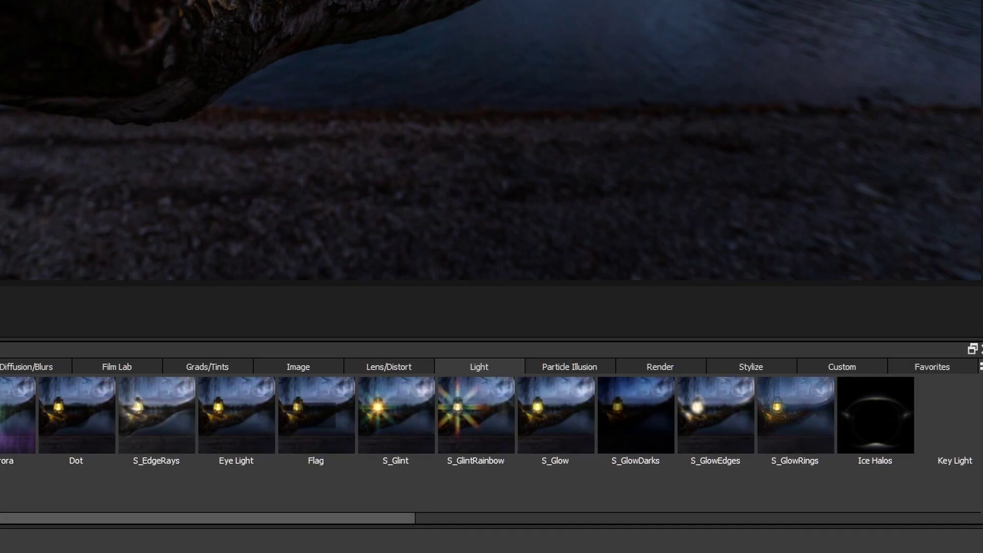
pyautogui.hscroll(5, 514, 484)
pyautogui.click(481, 415)
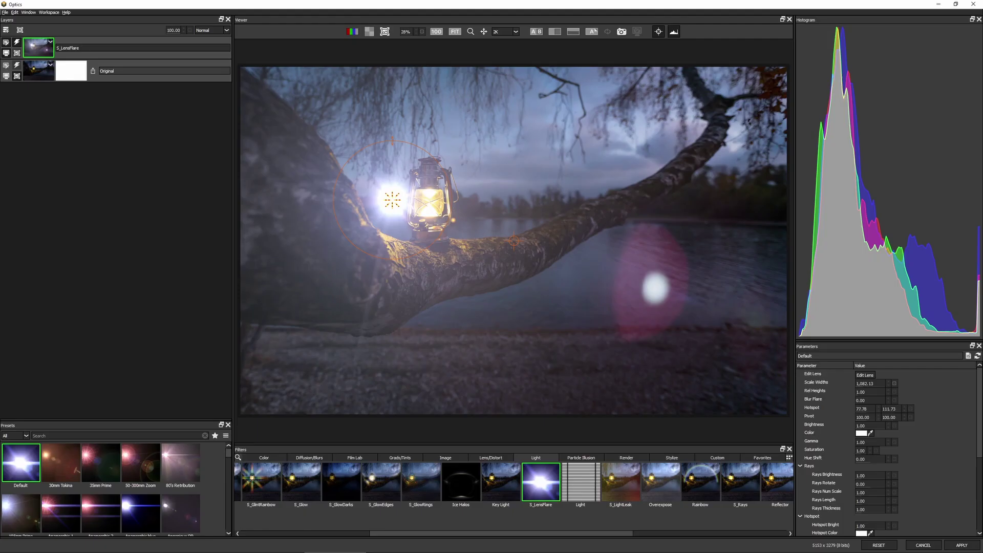
pyautogui.moveTo(392, 200); pyautogui.dragTo(429, 216)
# Choose the It's Not Me lens flare preset, refine the hotspot on the flame and move the pivot down to the shore's lower edge.
pyautogui.moveTo(116, 420); pyautogui.dragTo(115, 146)
pyautogui.moveTo(228, 217); pyautogui.dragTo(228, 242)
pyautogui.scroll(-6, 48, 514)
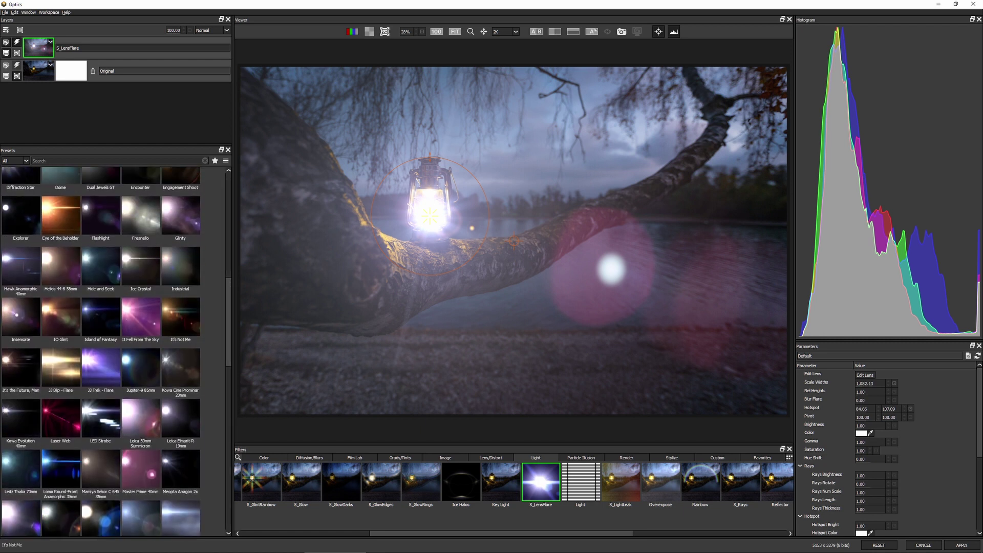
pyautogui.click(181, 316)
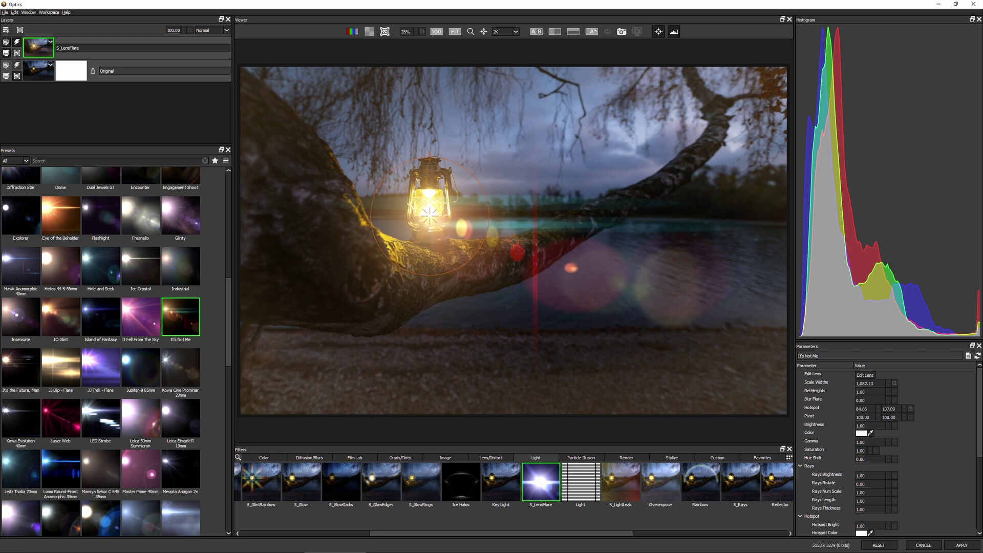
pyautogui.moveTo(430, 216)
pyautogui.mouseDown()
pyautogui.moveTo(483, 150)
pyautogui.moveTo(432, 171)
pyautogui.moveTo(429, 207)
pyautogui.mouseUp()
pyautogui.moveTo(514, 241); pyautogui.dragTo(583, 408)
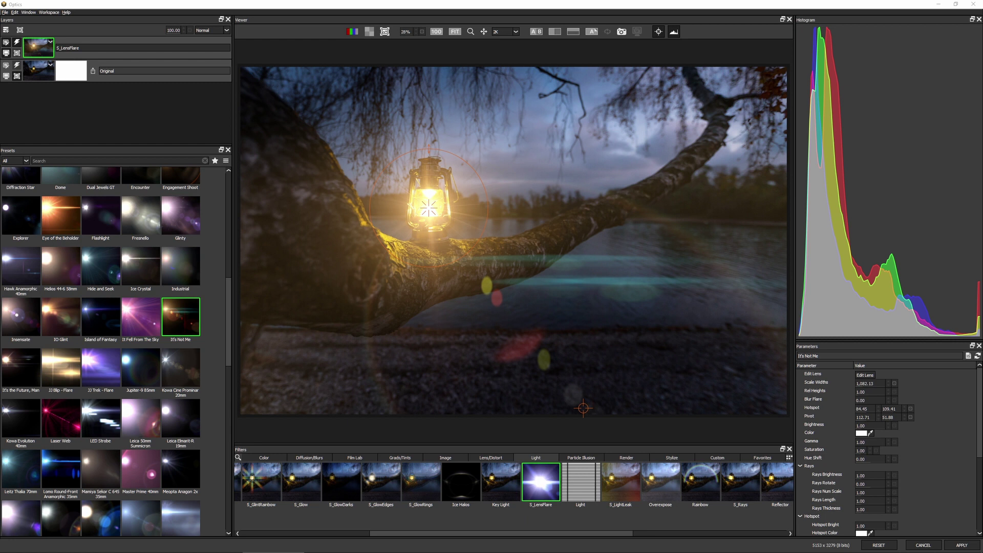
# Set the lens flare's Combine mode to Flare Only.
pyautogui.scroll(-5, 840, 449)
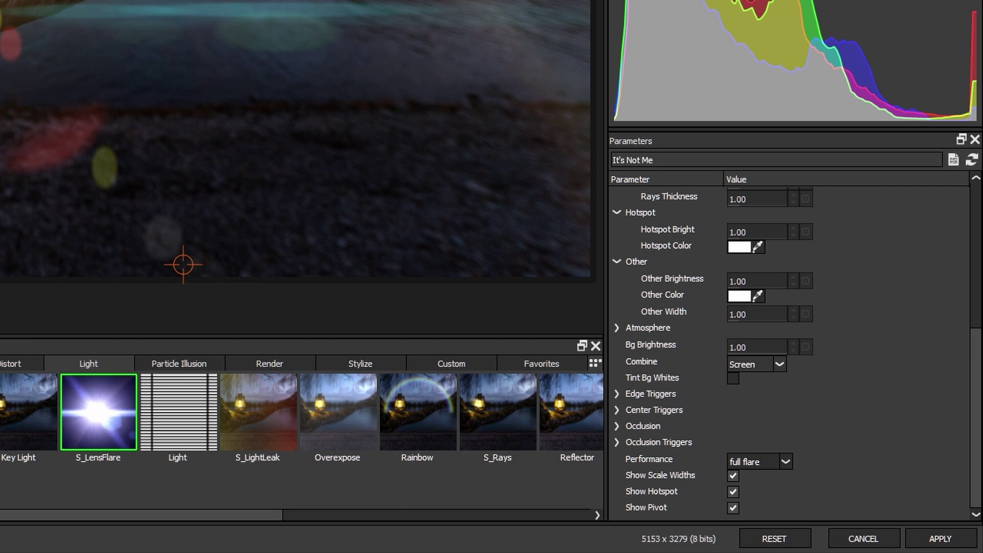
pyautogui.click(756, 364)
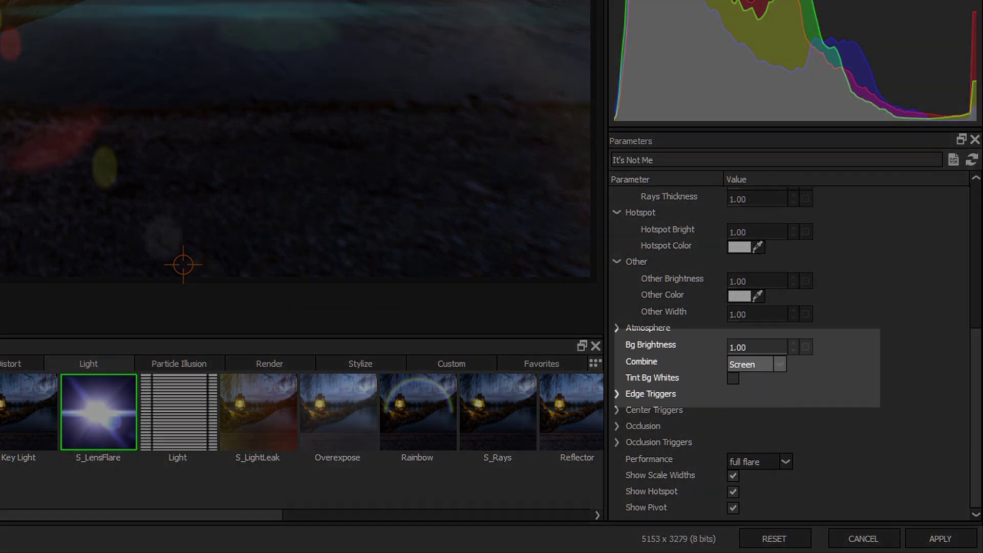
pyautogui.click(749, 397)
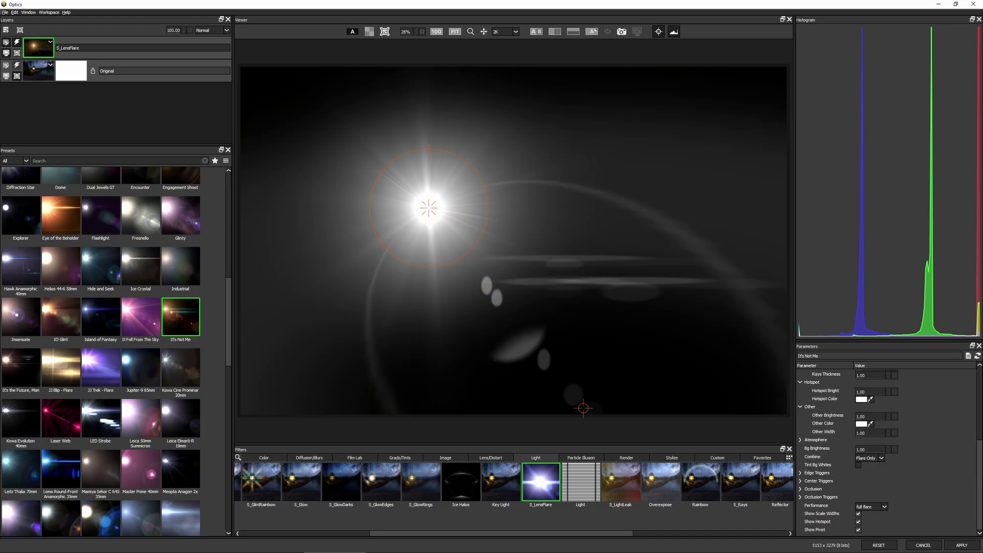
# Compare the isolated lens flare's alpha channel with its colour view.
pyautogui.press('a')
pyautogui.press('a')
pyautogui.press('a')
pyautogui.press('a')
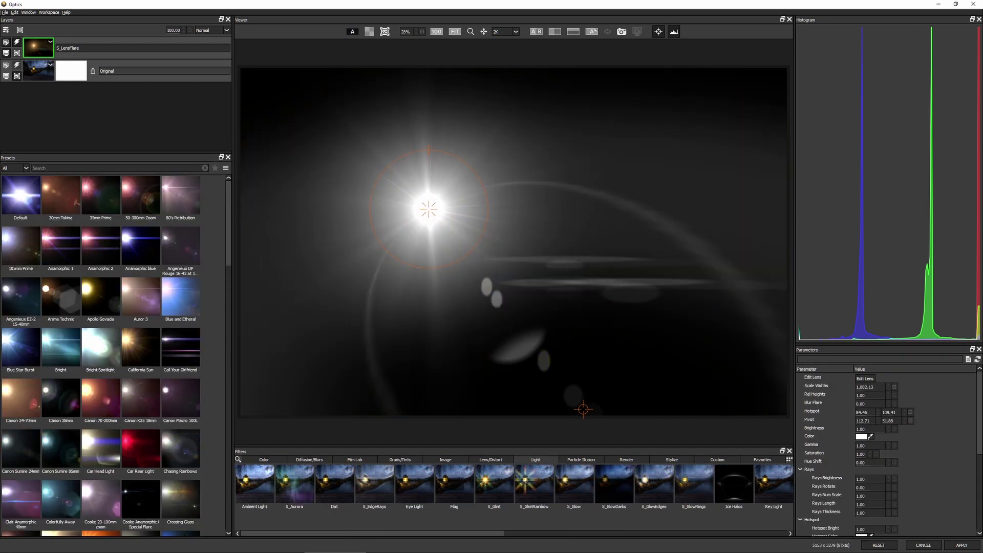
pyautogui.press('a')
pyautogui.press('a')
pyautogui.press('a')
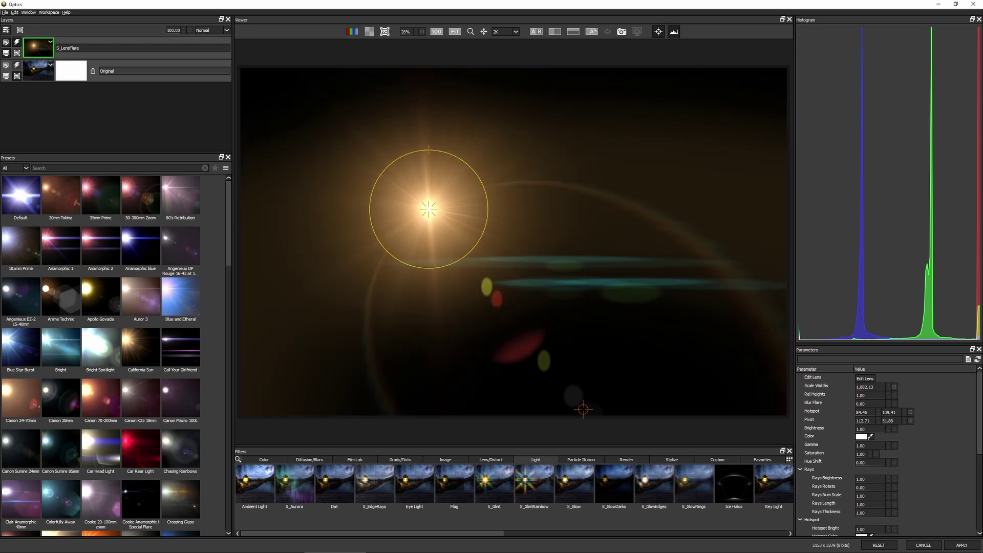
# Add a layer with the Color filter's Black preset and place it beneath the S_LensFlare layer.
pyautogui.click(6, 30)
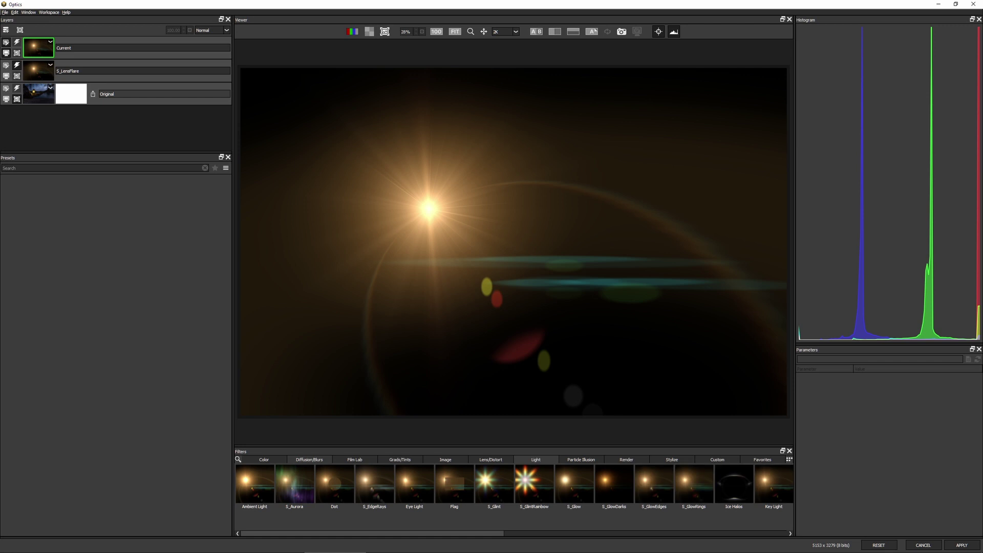
pyautogui.click(264, 459)
pyautogui.click(374, 483)
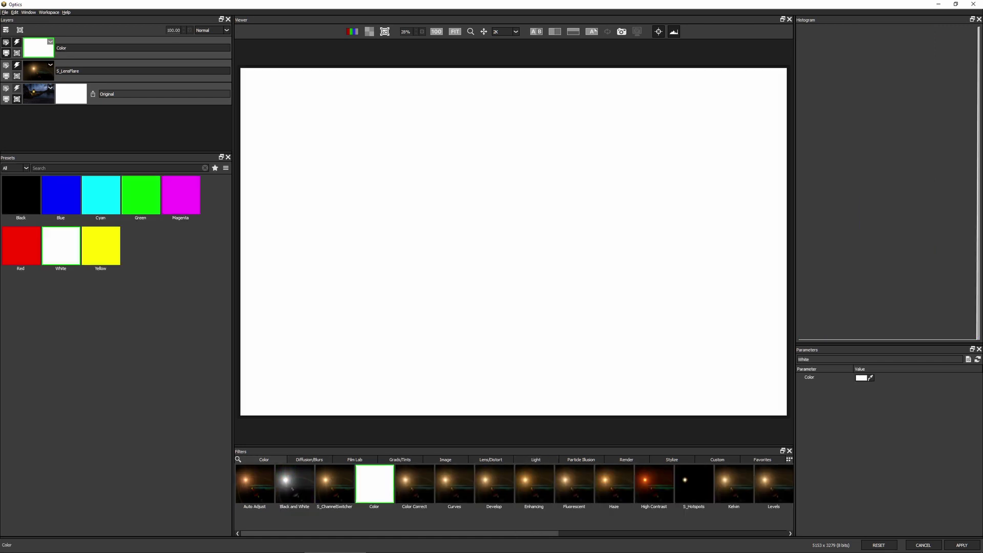
pyautogui.click(20, 195)
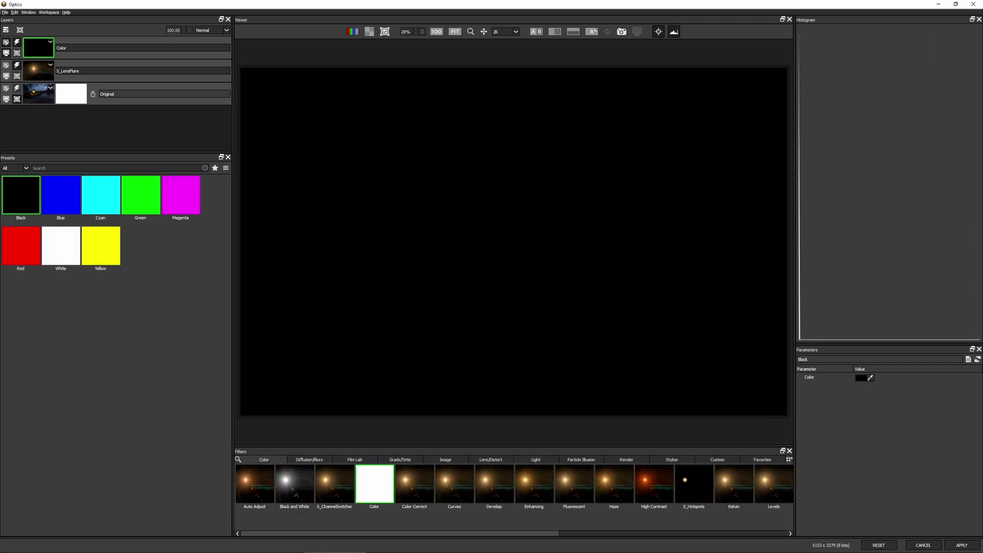
pyautogui.moveTo(38, 48); pyautogui.dragTo(39, 71)
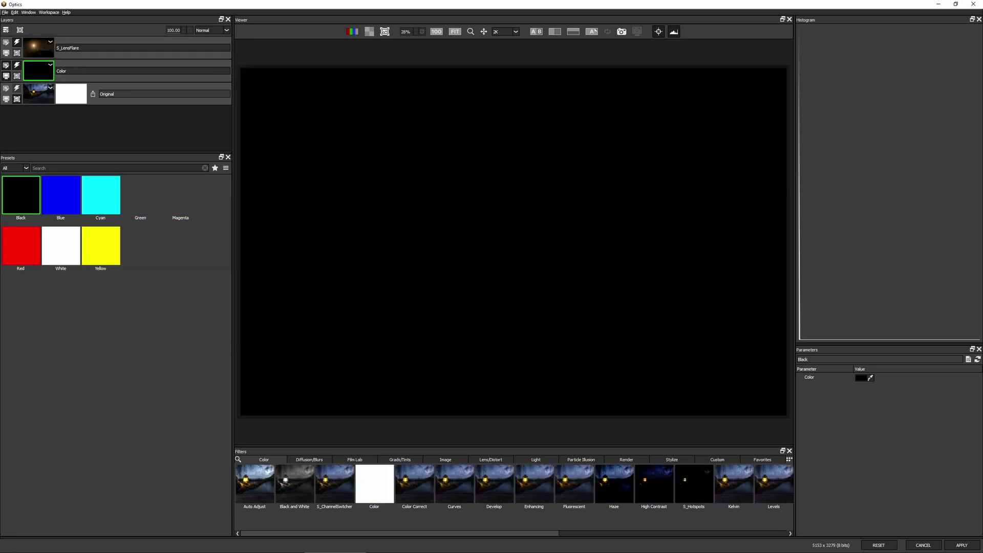
# Select the S_LensFlare layer and compare its alpha channel with the colour view over the black layer.
pyautogui.click(38, 47)
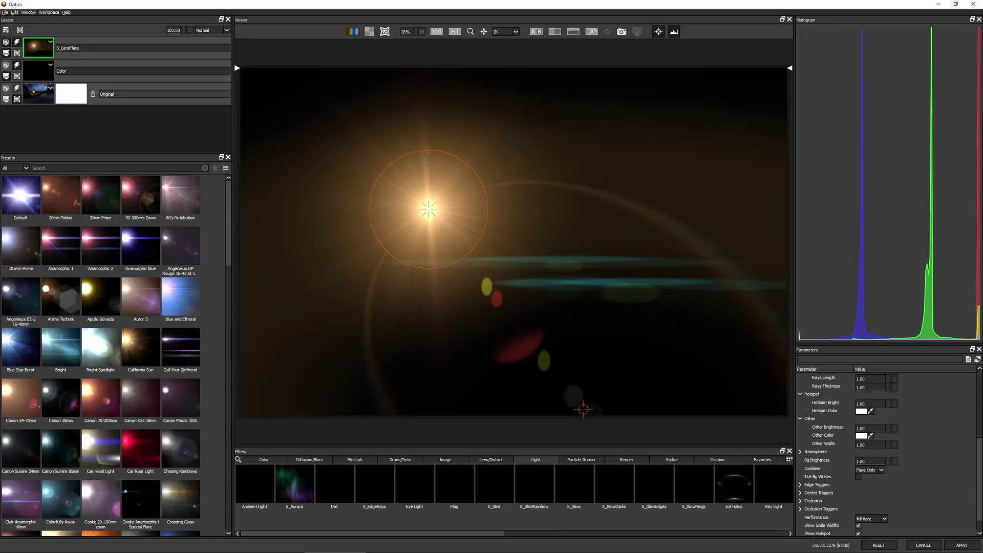
pyautogui.press('a')
pyautogui.press('a')
pyautogui.press('a')
pyautogui.press('a')
pyautogui.press('a')
pyautogui.press('a')
pyautogui.press('a')
pyautogui.press('a')
# Set the lens flare's Combine mode to Screen.
pyautogui.click(869, 469)
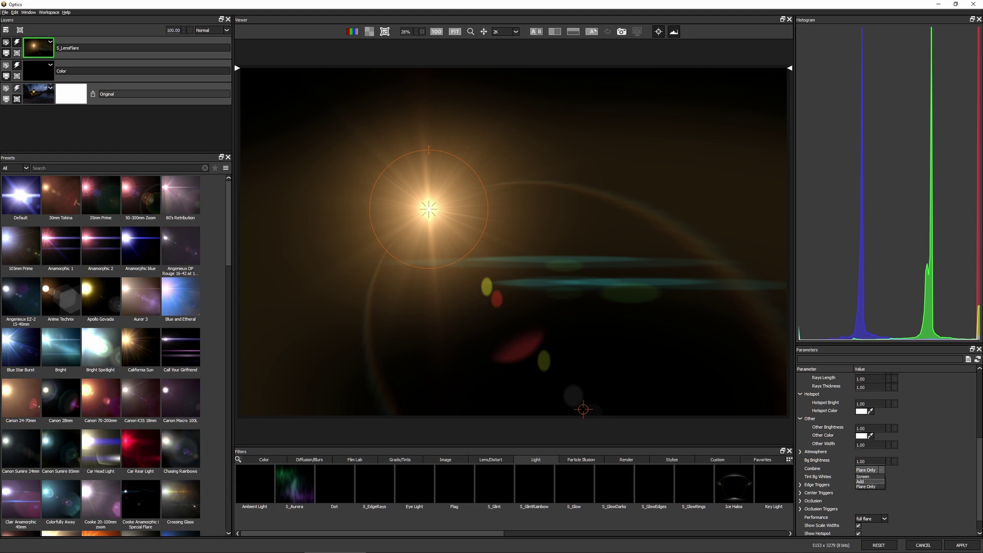
pyautogui.click(866, 476)
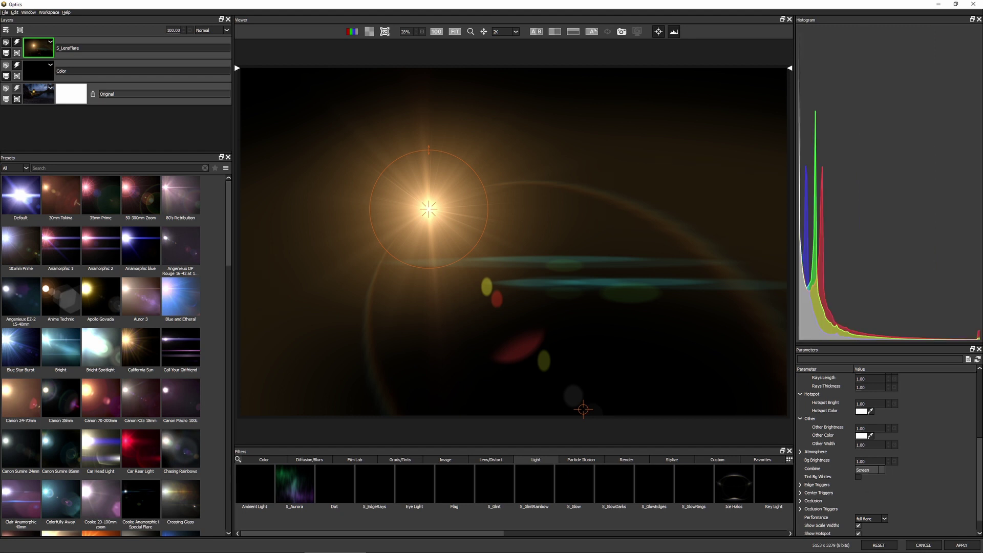
pyautogui.scroll(1, 869, 474)
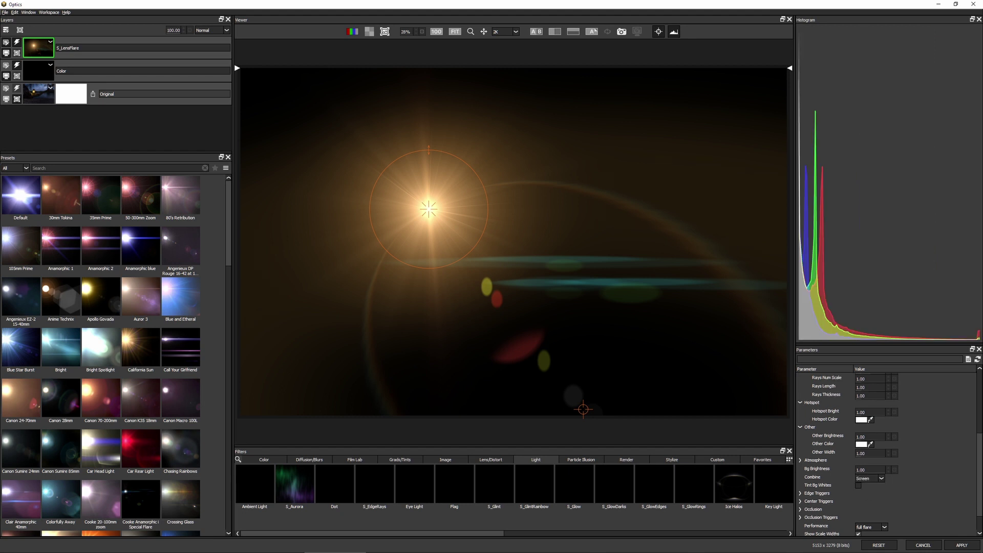
# Compare the screened lens flare's alpha channel with its colour view.
pyautogui.press('a')
pyautogui.press('a')
pyautogui.press('a')
pyautogui.press('a')
pyautogui.press('a')
pyautogui.press('a')
pyautogui.press('a')
pyautogui.press('a')
pyautogui.press('a')
pyautogui.press('a')
pyautogui.press('a')
pyautogui.press('a')
# Apply the Optics result, returning to Photoshop, and set the LensFlare layer's blend mode to Screen.
pyautogui.press('Return')
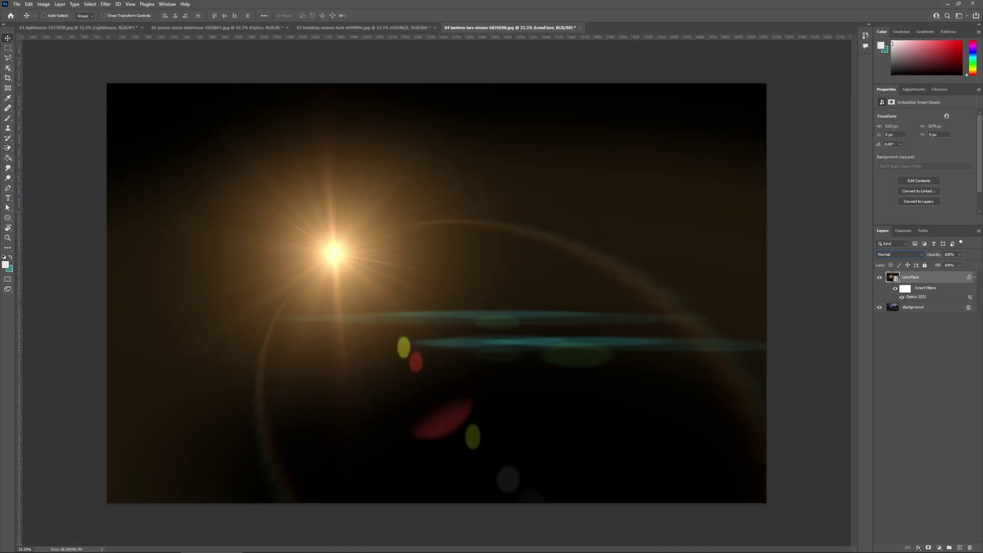
pyautogui.click(901, 255)
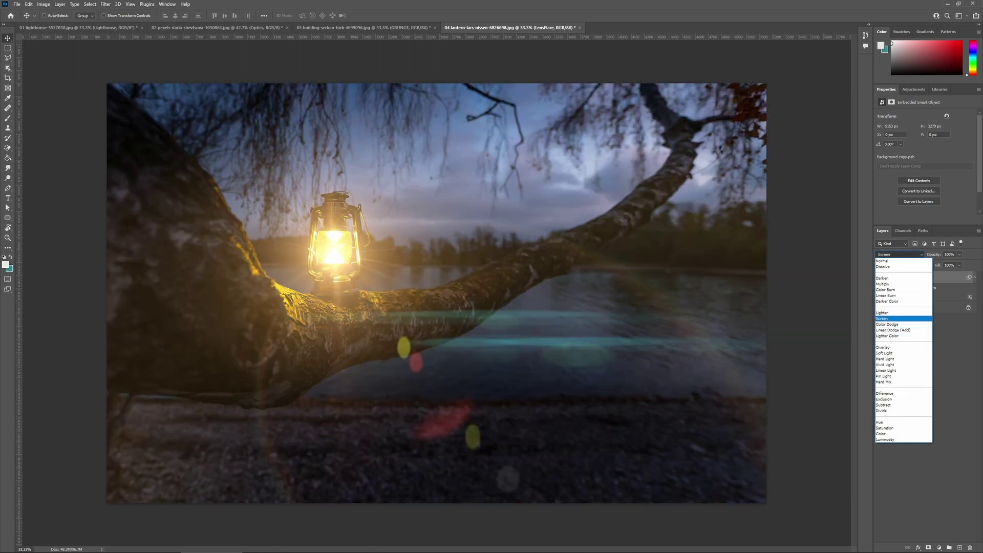
pyautogui.click(889, 319)
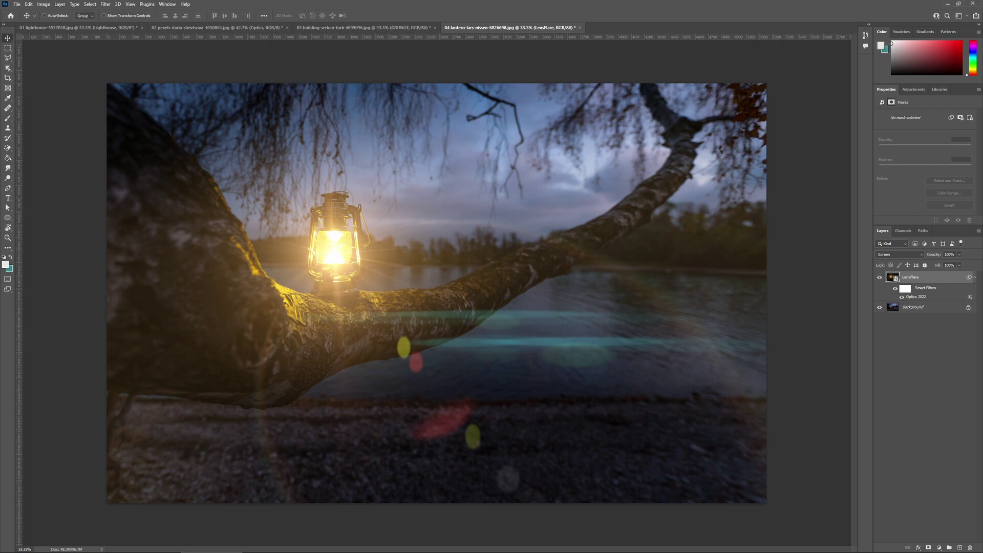
# Add a black layer mask to the LensFlare layer and paint it white around the lantern to reveal the glow.
pyautogui.press('d')
pyautogui.keyDown('alt'); pyautogui.click(928, 548); pyautogui.keyUp('alt')
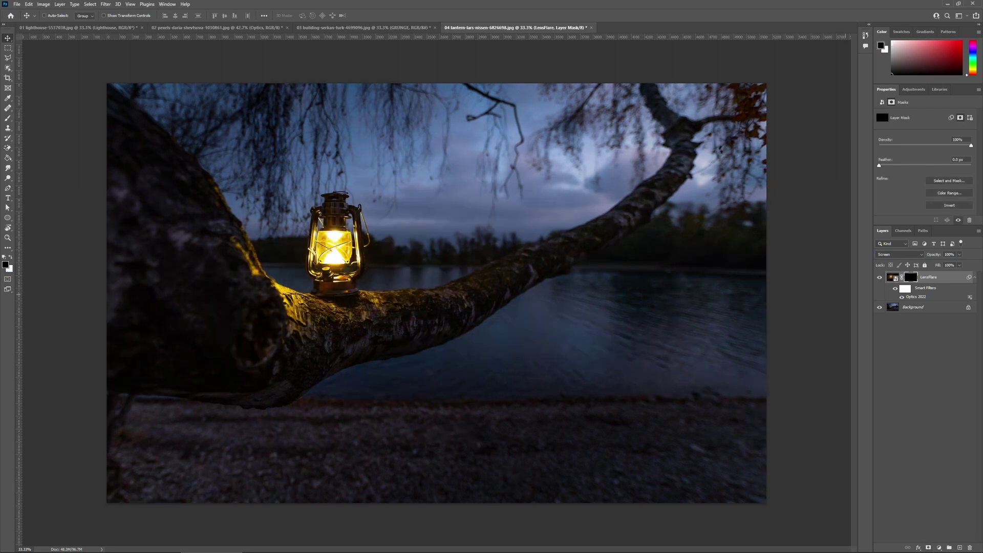
pyautogui.press('b')
pyautogui.press('x')
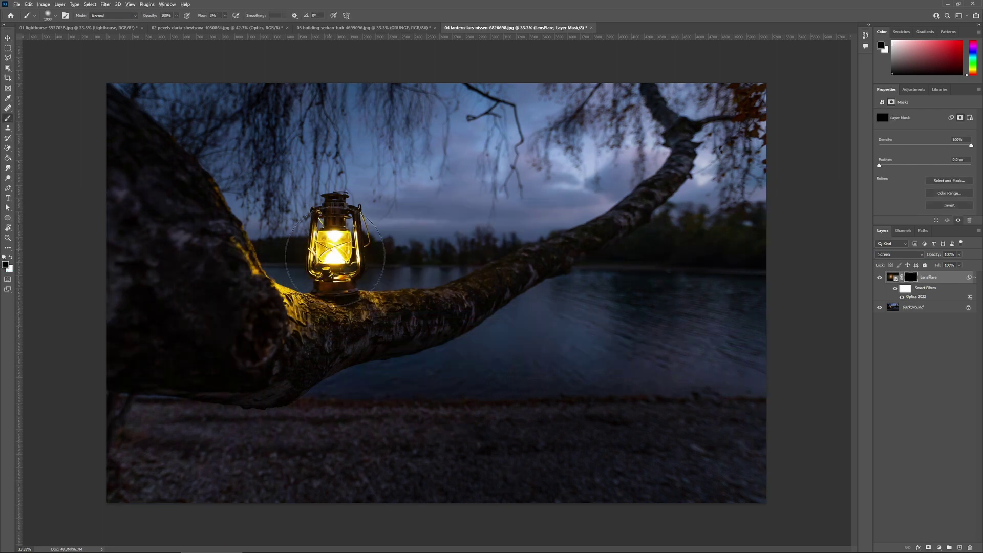
pyautogui.moveTo(334, 251)
pyautogui.mouseDown()
pyautogui.moveTo(335, 275)
pyautogui.moveTo(335, 251)
pyautogui.moveTo(291, 244)
pyautogui.moveTo(262, 270)
pyautogui.moveTo(330, 289)
pyautogui.moveTo(456, 235)
pyautogui.moveTo(244, 277)
pyautogui.moveTo(331, 317)
pyautogui.moveTo(303, 286)
pyautogui.moveTo(275, 184)
pyautogui.moveTo(310, 246)
pyautogui.moveTo(436, 173)
pyautogui.moveTo(395, 185)
pyautogui.moveTo(255, 159)
pyautogui.moveTo(344, 260)
pyautogui.moveTo(296, 310)
pyautogui.moveTo(390, 270)
pyautogui.moveTo(213, 235)
pyautogui.moveTo(211, 268)
pyautogui.moveTo(193, 245)
pyautogui.moveTo(262, 278)
pyautogui.moveTo(344, 272)
pyautogui.mouseUp()
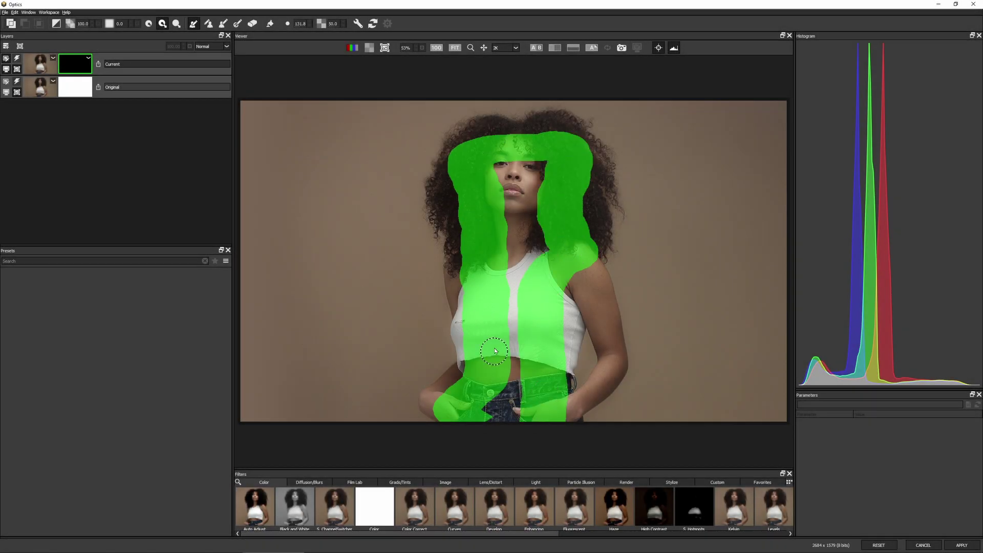
# In Optics, brush the curly-haired woman's arm and body as foreground and mark the backdrop on both sides of her as background.
pyautogui.press('[')
pyautogui.moveTo(578, 273)
pyautogui.mouseDown()
pyautogui.moveTo(589, 400)
pyautogui.moveTo(568, 413)
pyautogui.mouseUp()
pyautogui.moveTo(475, 101)
pyautogui.keyDown('alt'); pyautogui.mouseDown()
pyautogui.moveTo(371, 212)
pyautogui.moveTo(397, 425)
pyautogui.mouseUp(); pyautogui.keyUp('alt')
pyautogui.moveTo(591, 101)
pyautogui.keyDown('alt'); pyautogui.mouseDown()
pyautogui.moveTo(679, 196)
pyautogui.moveTo(638, 407)
pyautogui.mouseUp(); pyautogui.keyUp('alt')
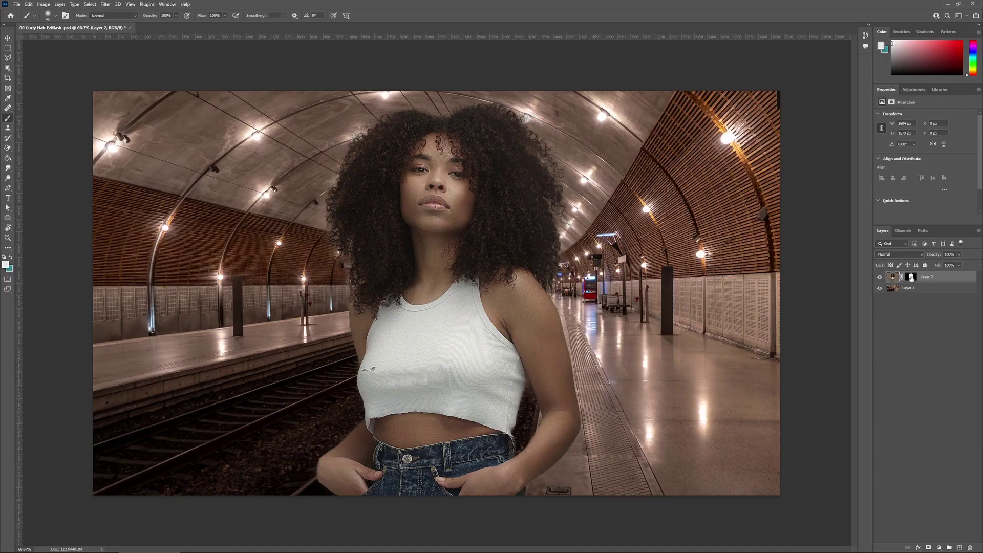
# In Photoshop, inspect the mask of Layer 2 on its own and compare it with the station composite.
pyautogui.keyDown('alt'); pyautogui.click(911, 277); pyautogui.keyUp('alt')
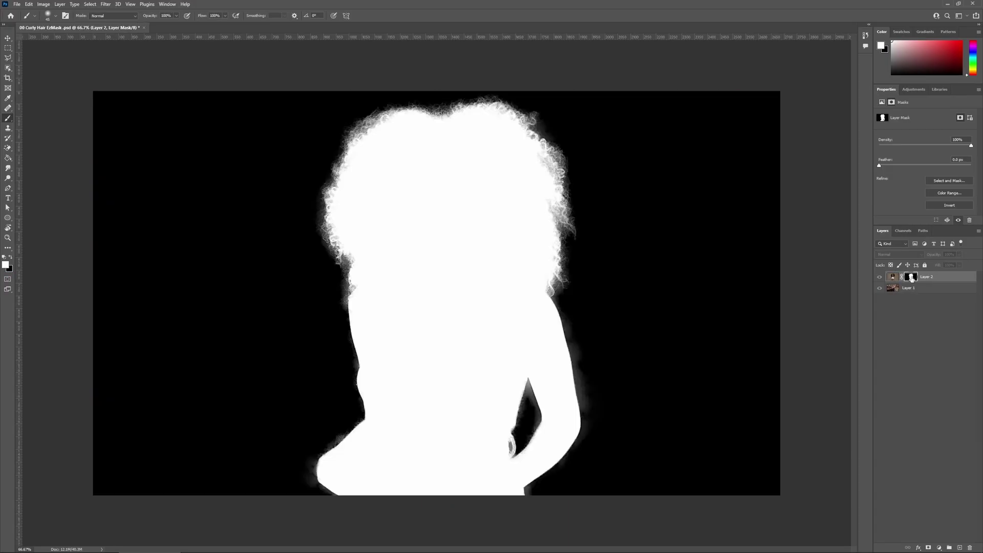
pyautogui.keyDown('alt'); pyautogui.click(912, 277); pyautogui.keyUp('alt')
pyautogui.keyDown('alt'); pyautogui.click(911, 277); pyautogui.keyUp('alt')
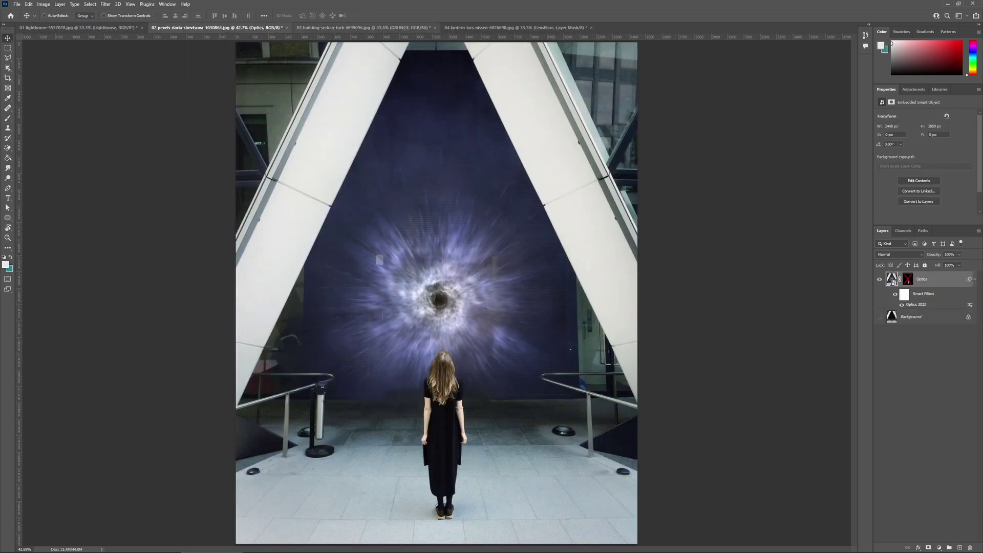
# Review the finished GRUNGE title document and the masked lantern flare document.
pyautogui.click(336, 27)
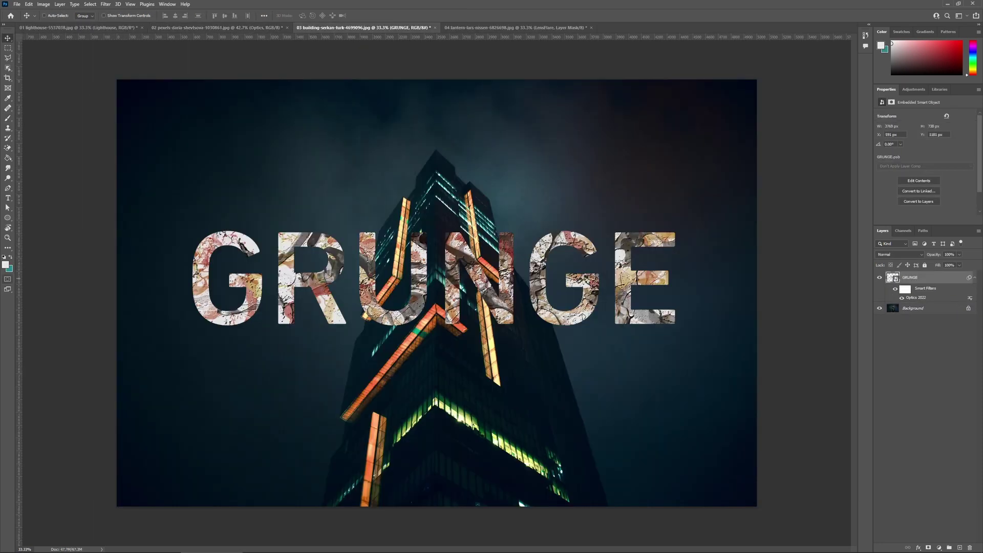
pyautogui.hotkey('ctrl', 'Tab')
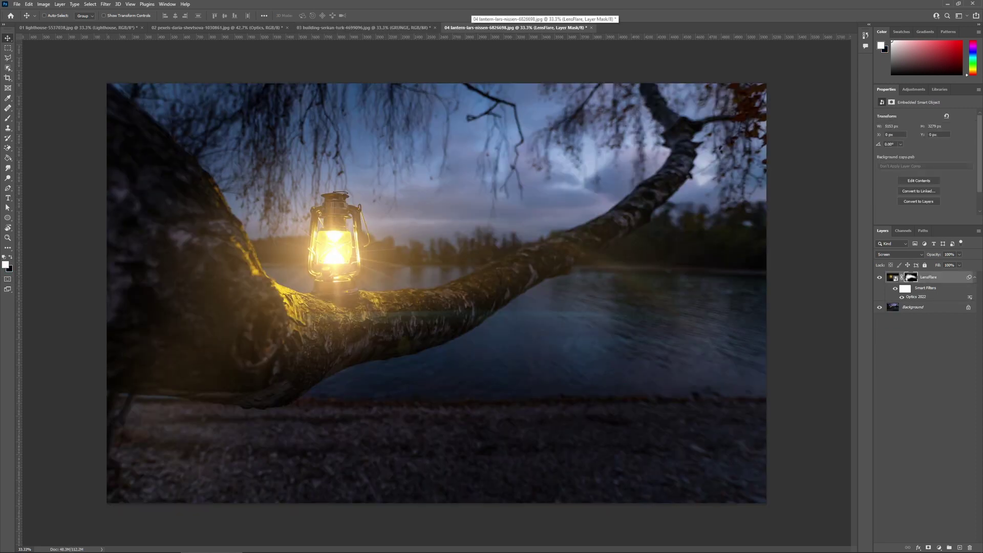